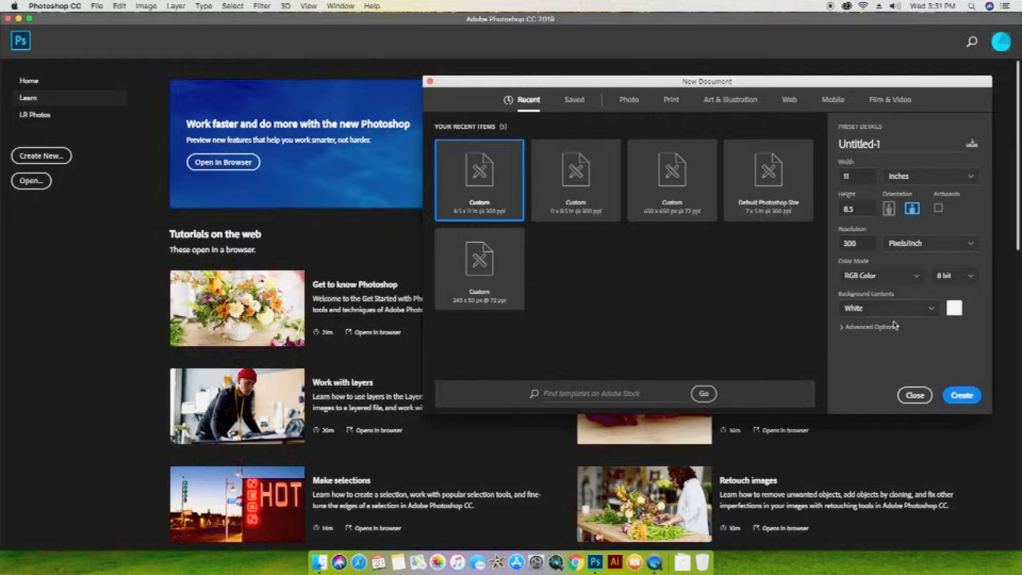
- Create an 11 × 8.5 inch, 300 pixels/inch RGB document and draw a large green right-pointing arrow custom shape mid-canvas
left_click(962, 395)
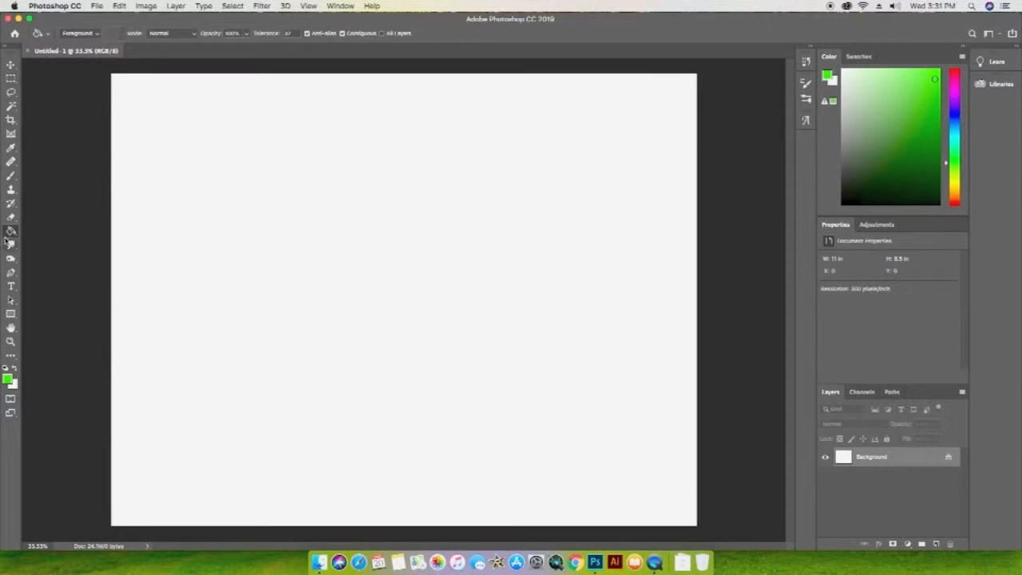
left_click(10, 314)
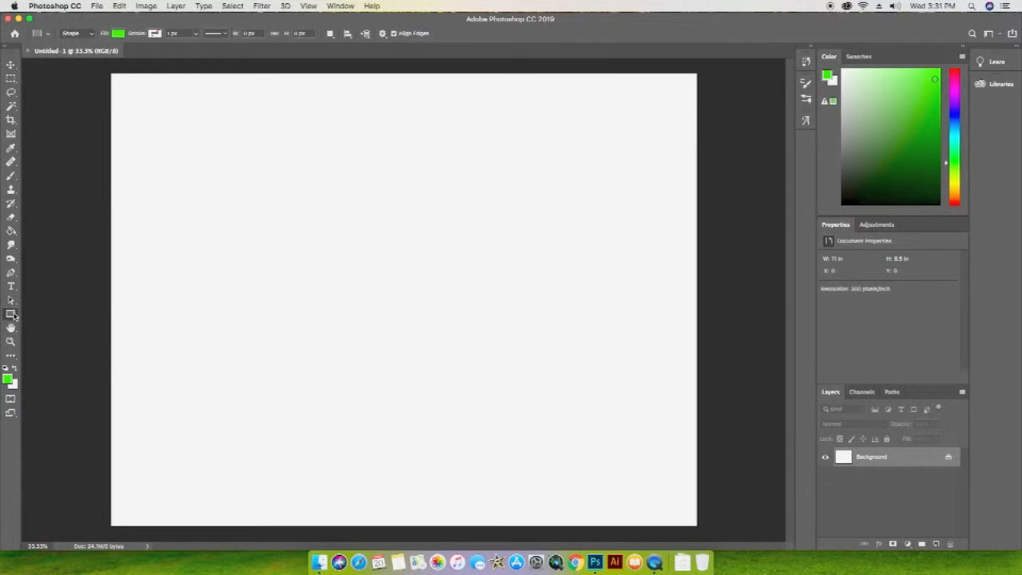
left_click(11, 314)
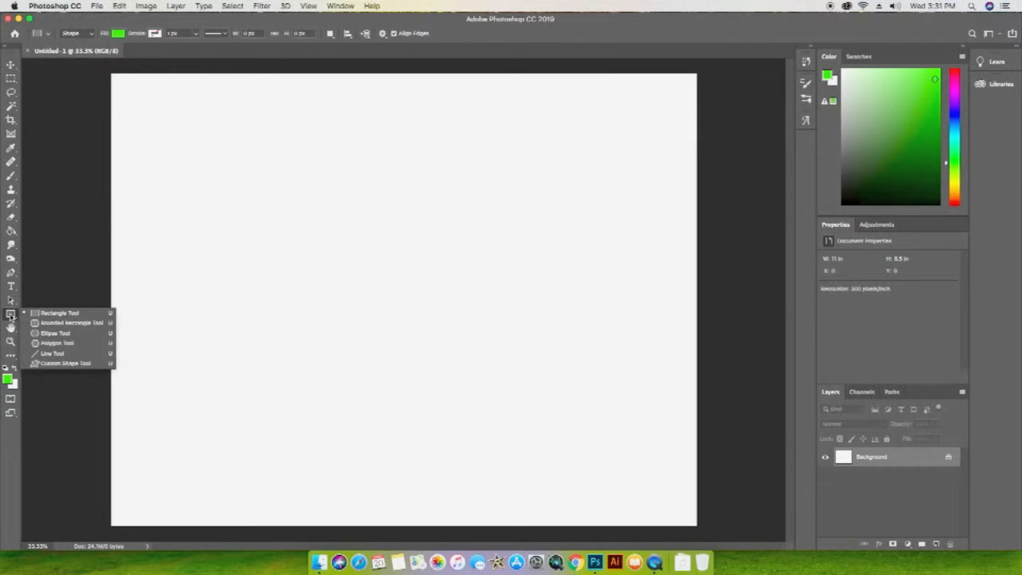
left_click(80, 363)
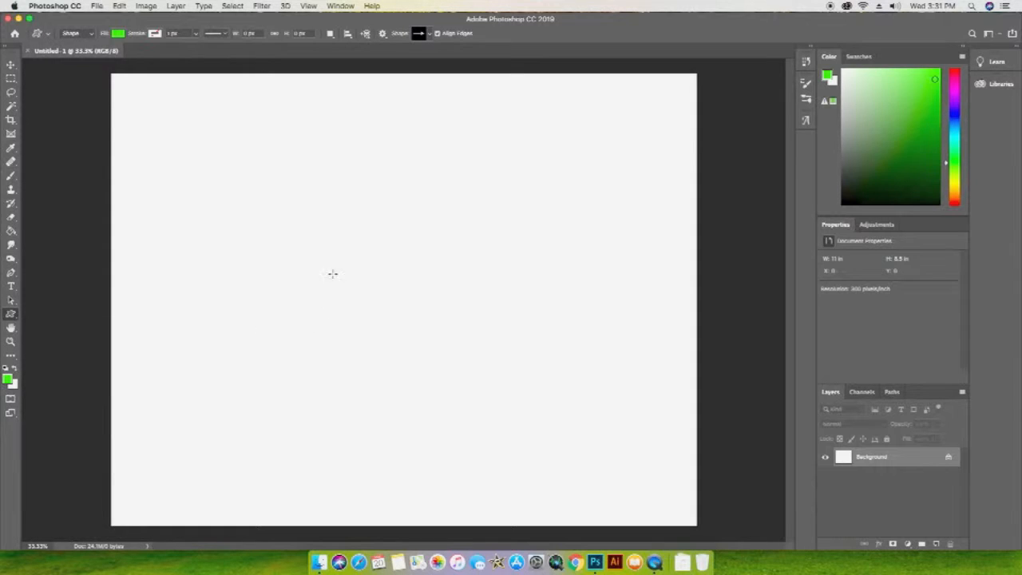
left_click_drag(304, 212, 519, 361)
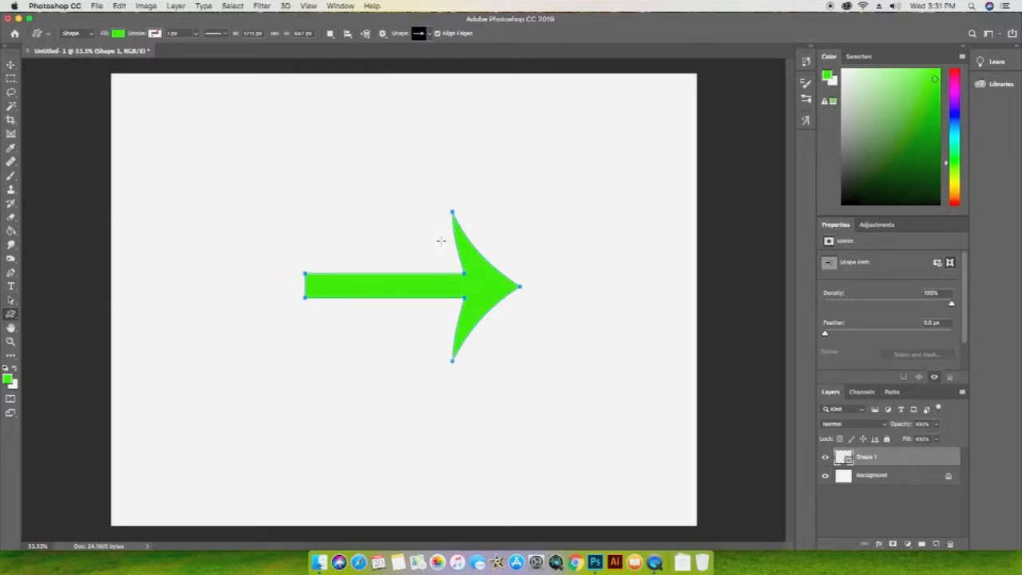
- Start a Warp transform on the green arrow, bending its shaft upward and pulling the tail end down
left_click(11, 66)
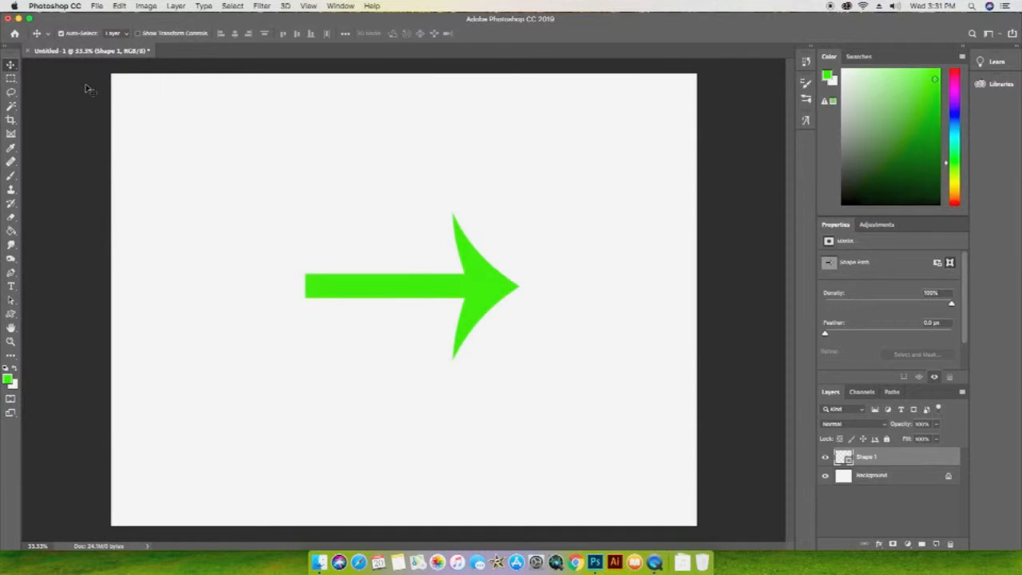
left_click(120, 7)
mouse_move(156, 253)
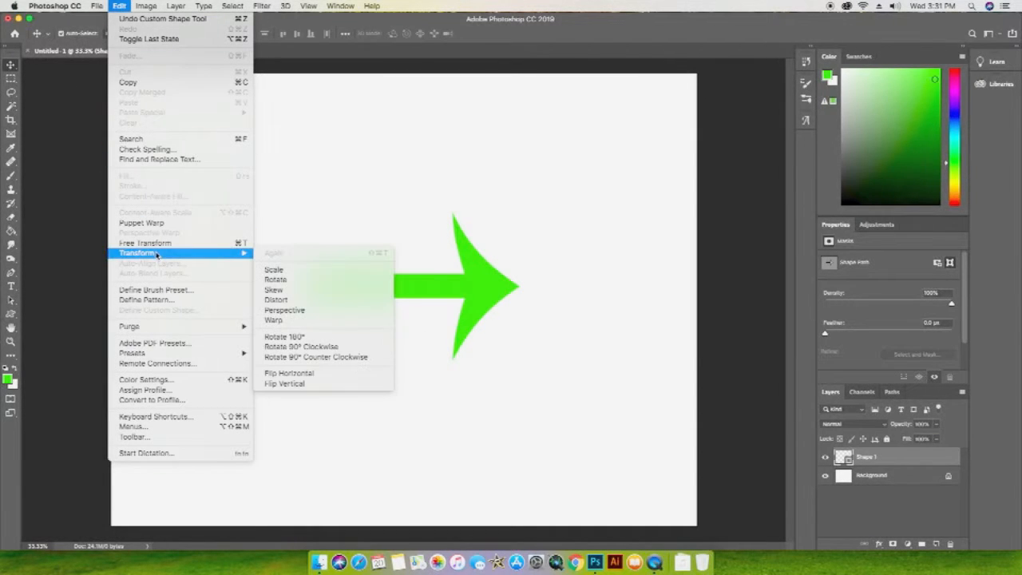
left_click(197, 243)
right_click(450, 279)
right_click(471, 301)
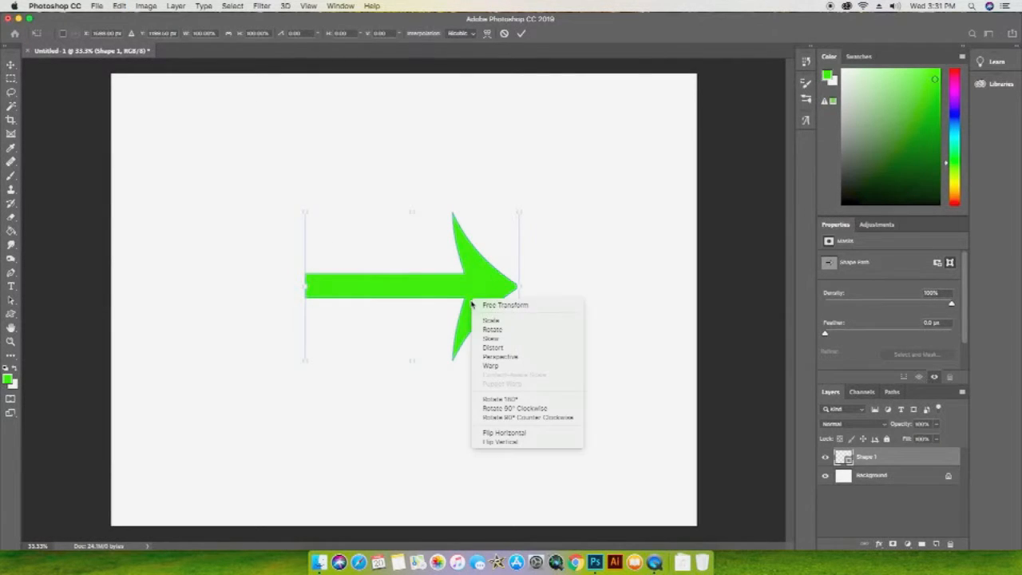
left_click(503, 367)
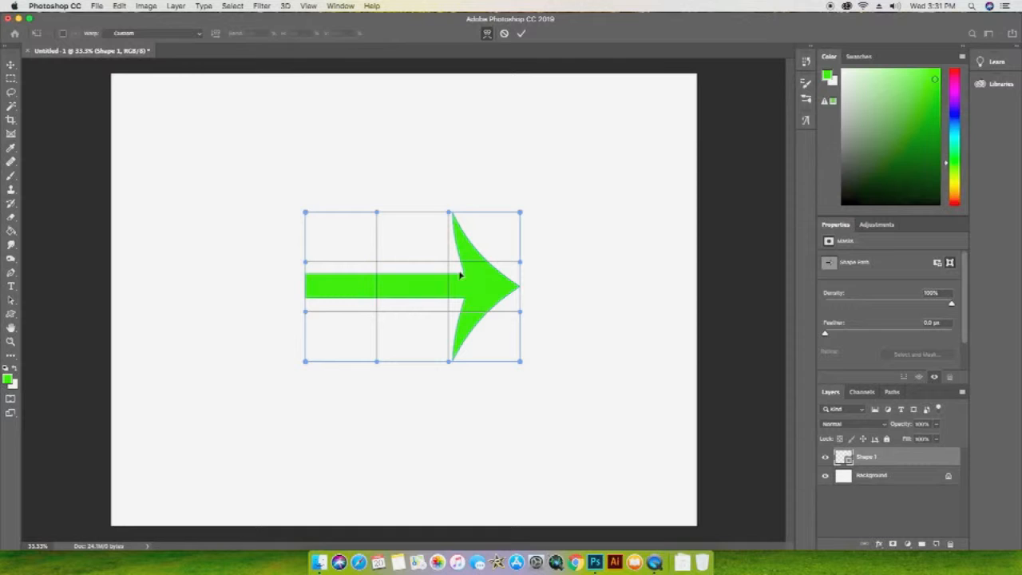
left_click_drag(460, 275, 321, 160)
left_click_drag(311, 304, 208, 514)
left_click_drag(304, 211, 333, 226)
left_click_drag(439, 187, 484, 255)
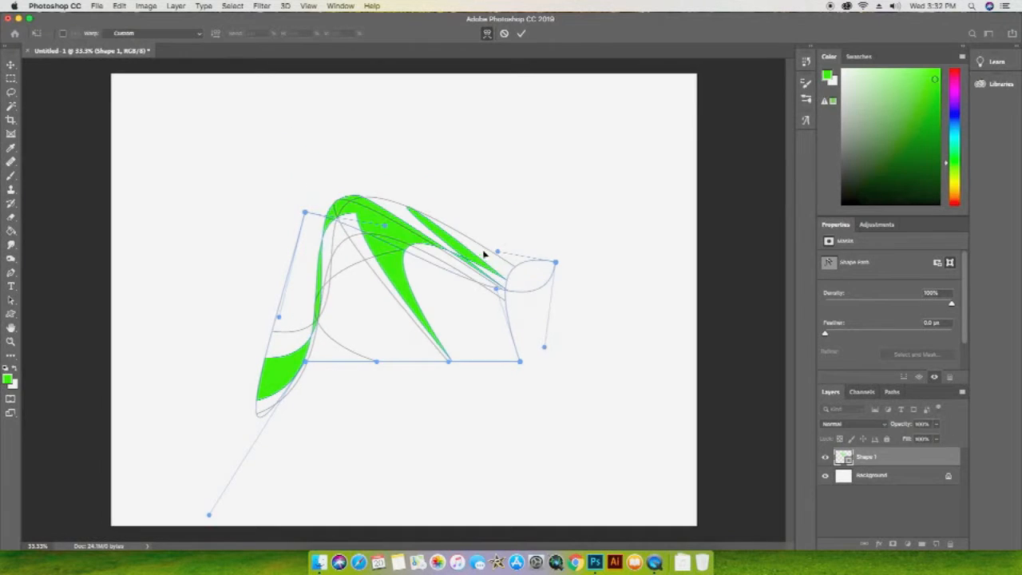
- Arch the warped arrow higher and stretch its head by pulling the upper head corner toward the canvas's lower right edge
left_click_drag(373, 230, 404, 144)
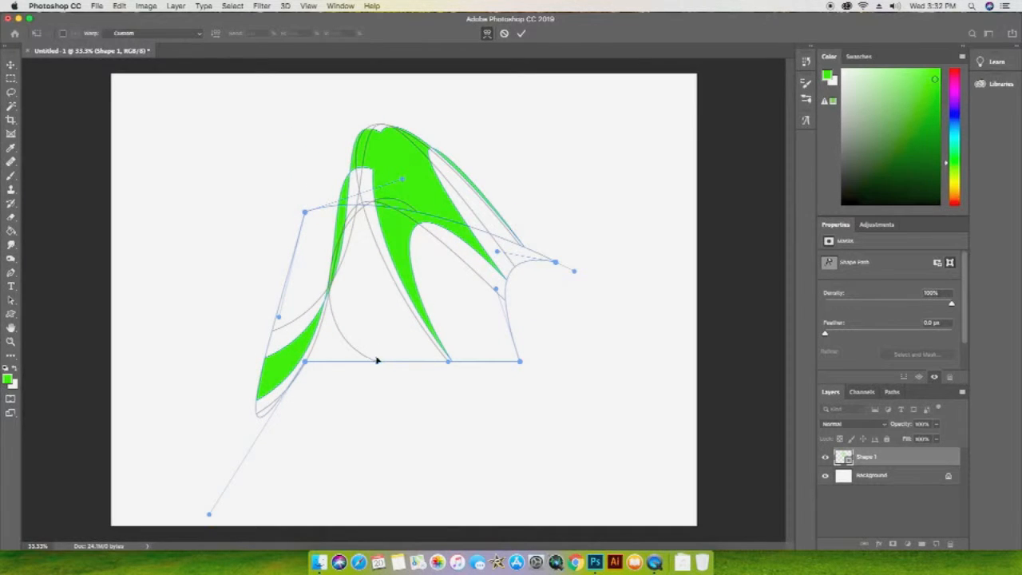
left_click_drag(378, 365, 443, 463)
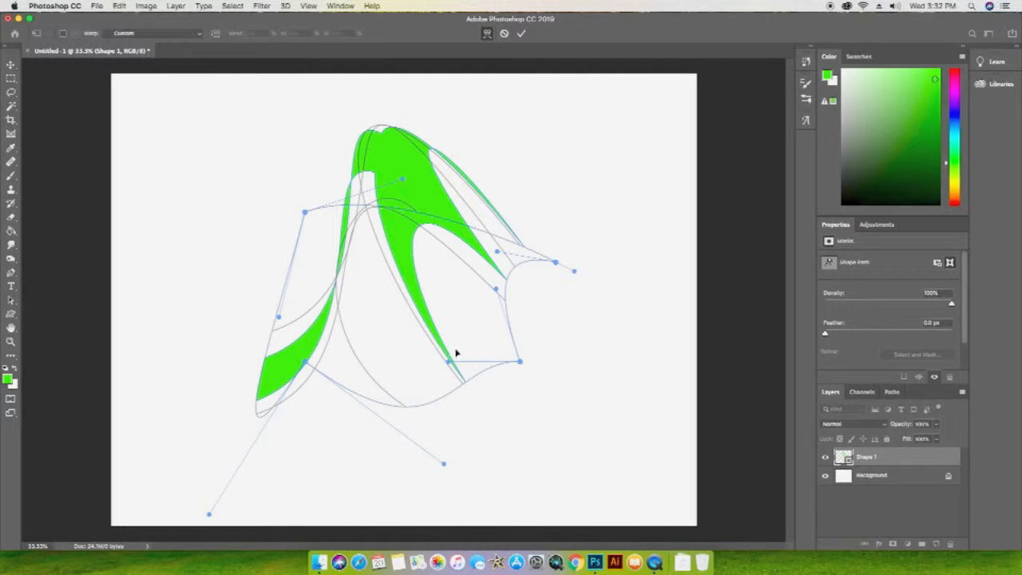
left_click_drag(450, 366, 364, 312)
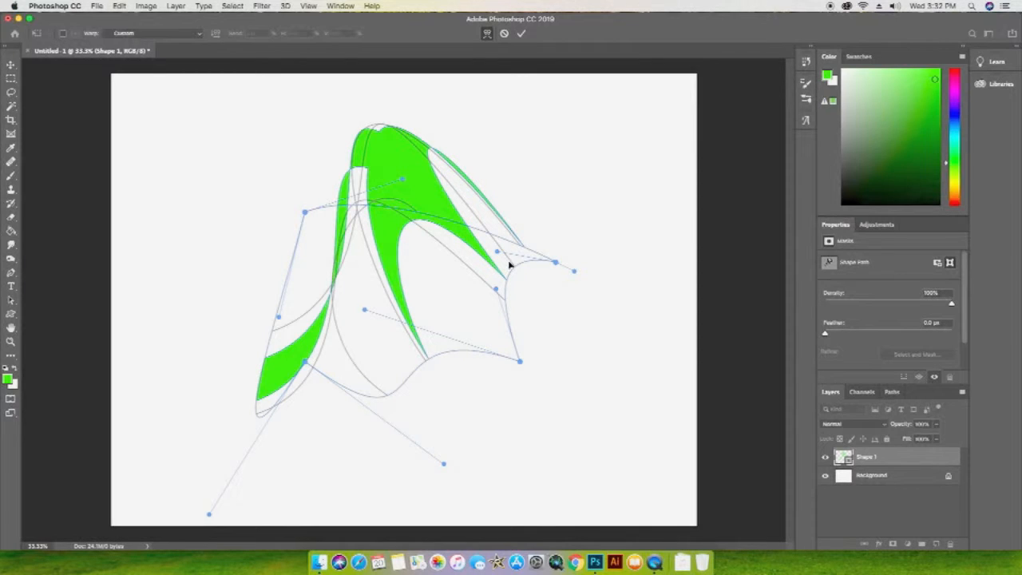
left_click_drag(497, 254, 563, 204)
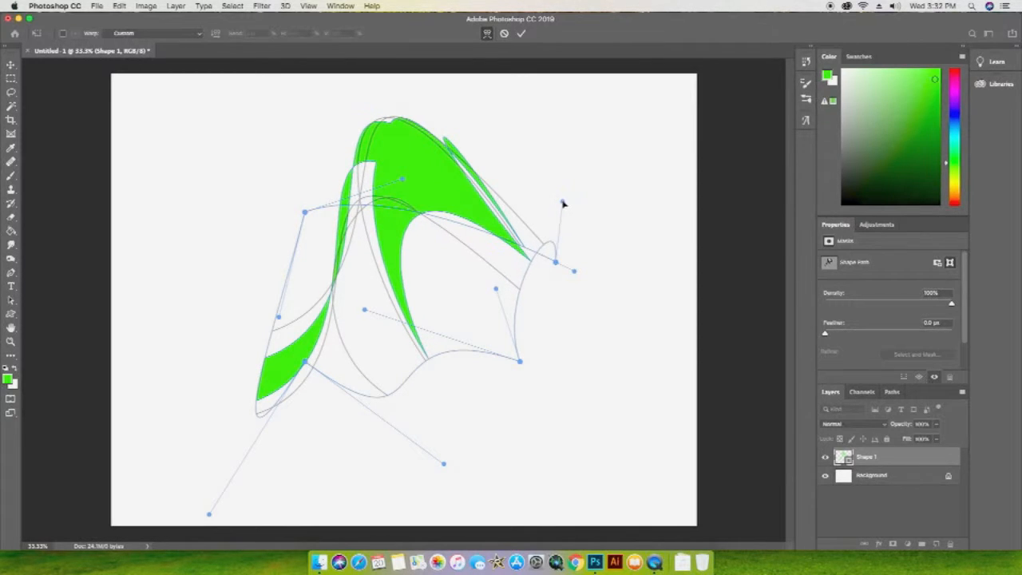
left_click_drag(524, 251, 687, 380)
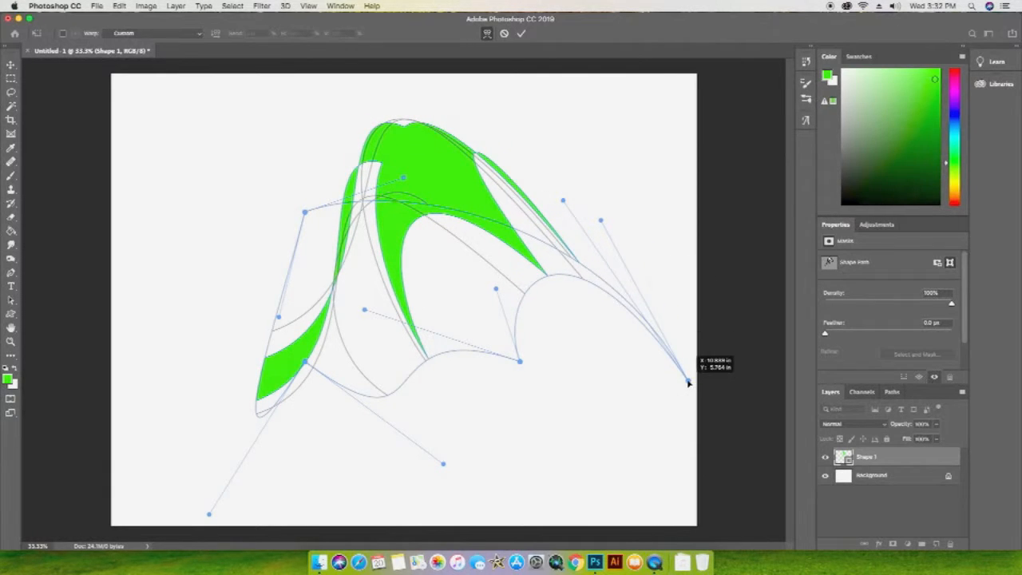
left_click_drag(496, 290, 635, 480)
left_click_drag(370, 314, 369, 365)
- Stretch the warp mesh's tail corners and handles toward the canvas's left side to form a sweeping curved tail, and apply the warp
left_click_drag(304, 212, 115, 83)
left_click_drag(279, 319, 129, 408)
left_click_drag(305, 365, 231, 140)
left_click_drag(401, 186, 402, 451)
left_click_drag(230, 465, 124, 455)
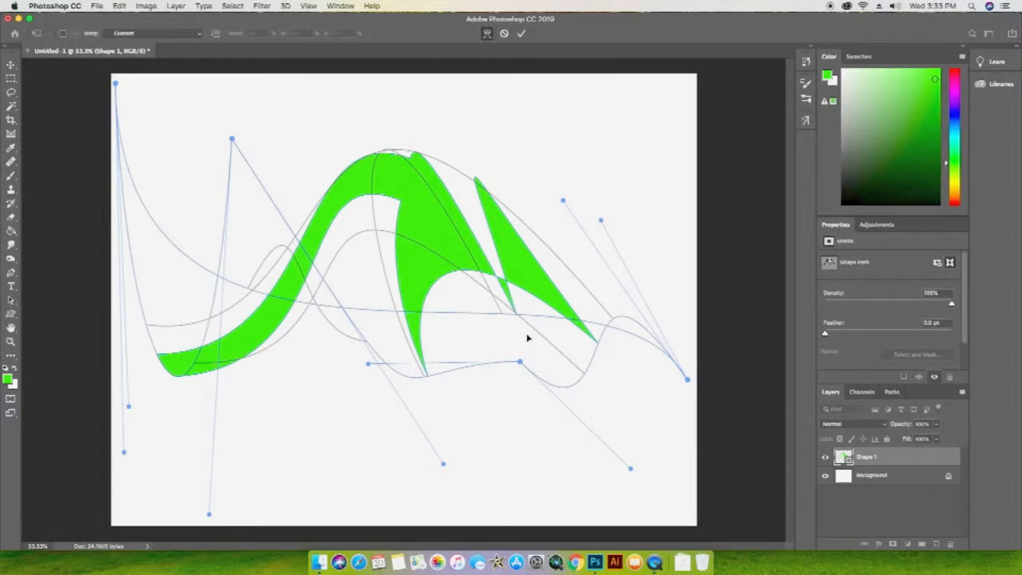
key("Return")
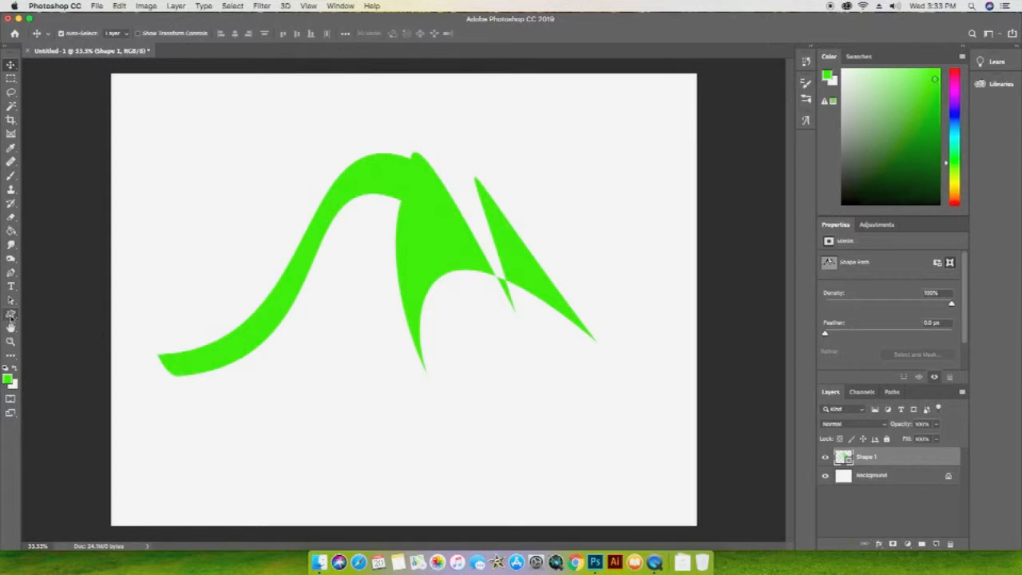
- Draw a rectangle covering most of the canvas over the warped arrow and change its fill to black
left_click(11, 315)
left_click(57, 313)
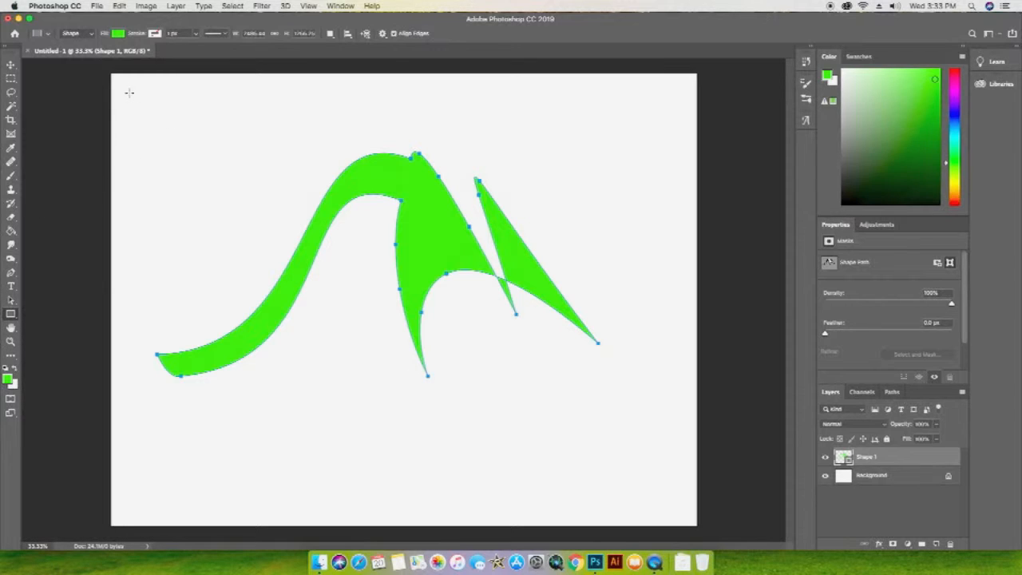
left_click_drag(125, 95, 676, 448)
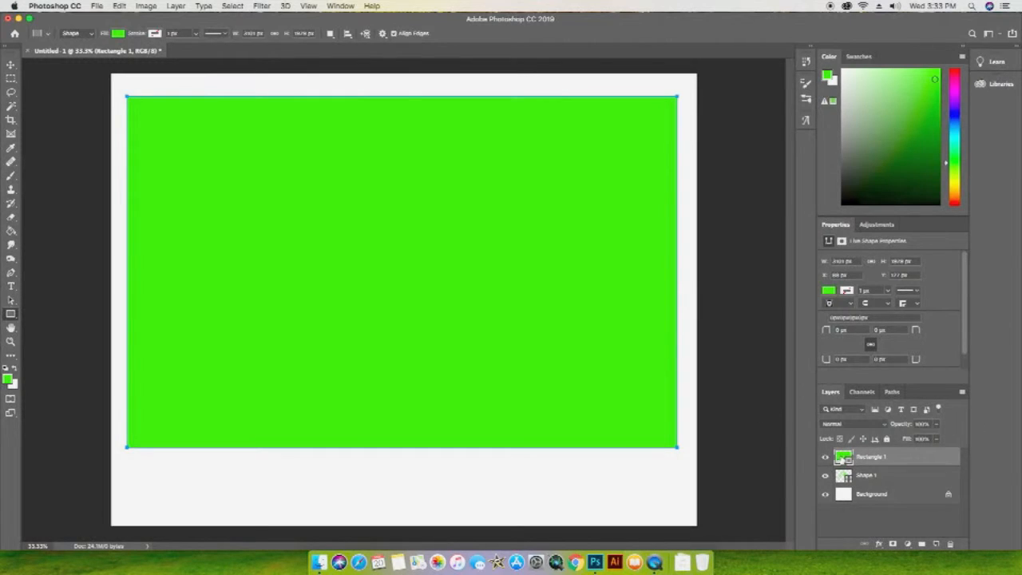
double_click(842, 460)
left_click_drag(860, 356, 862, 414)
left_click(974, 274)
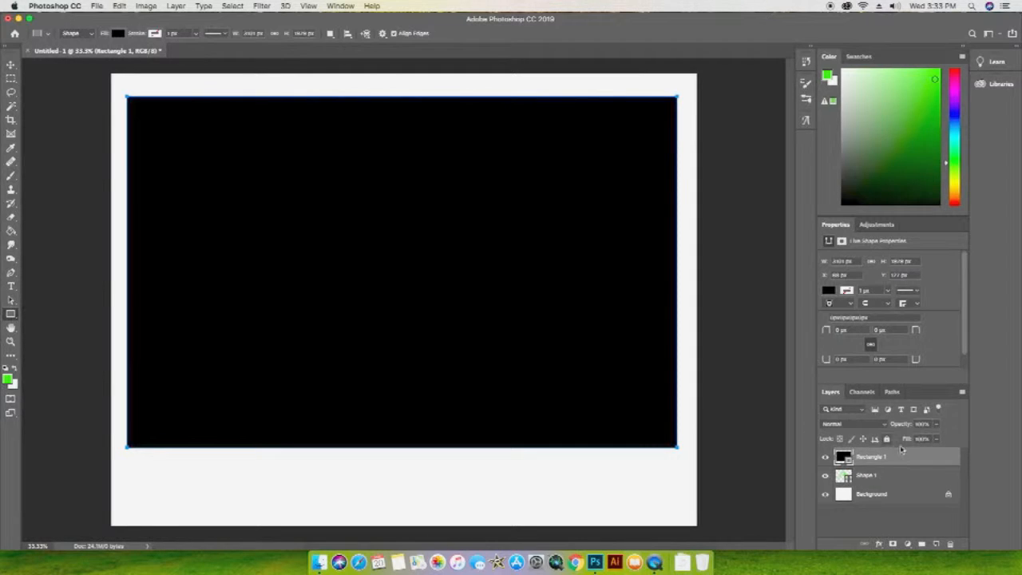
- Move the black rectangle's layer beneath the arrow's layer and shift the green shape slightly to the right
left_click_drag(867, 459, 862, 480)
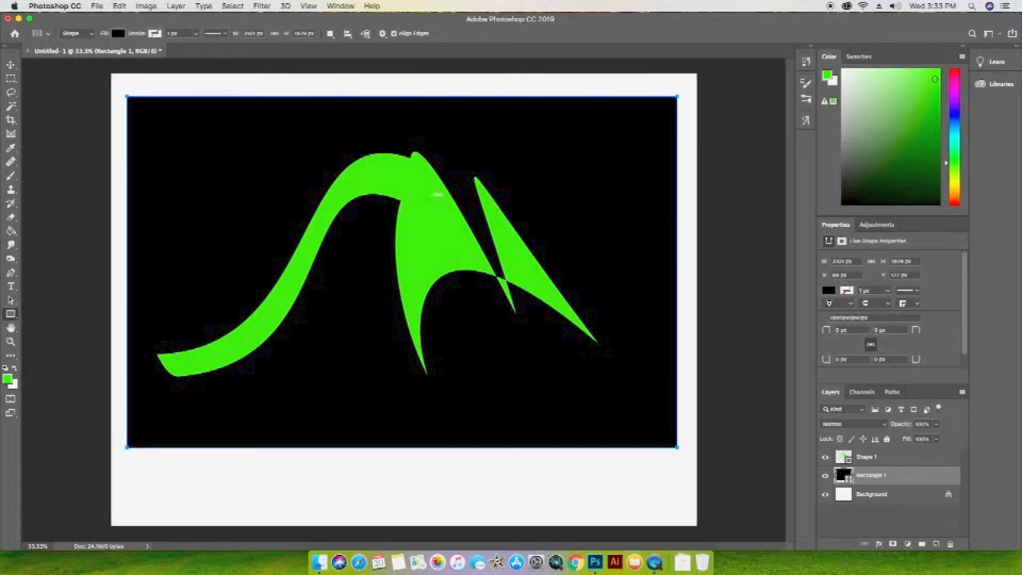
left_click(10, 64)
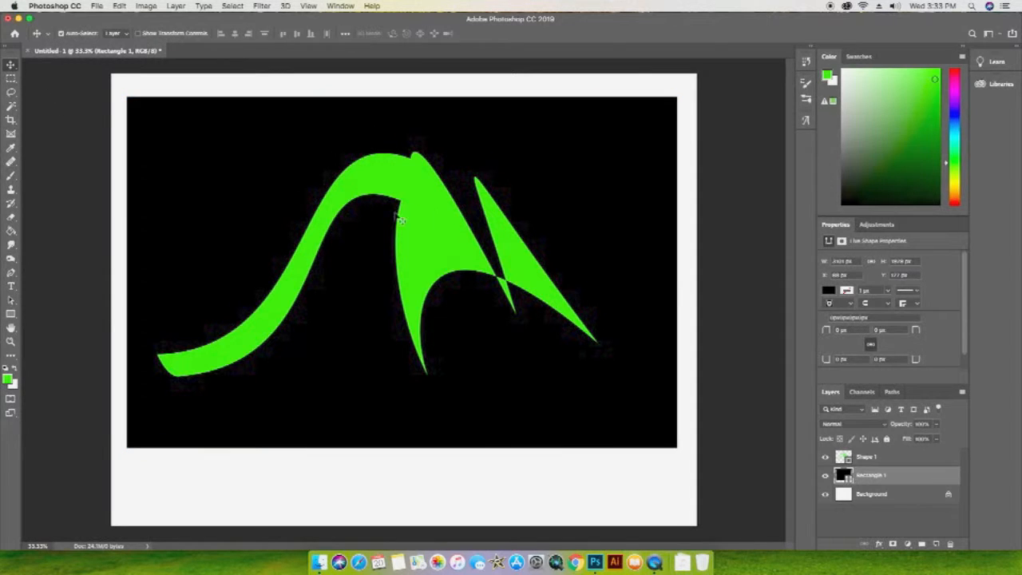
left_click_drag(424, 219, 449, 219)
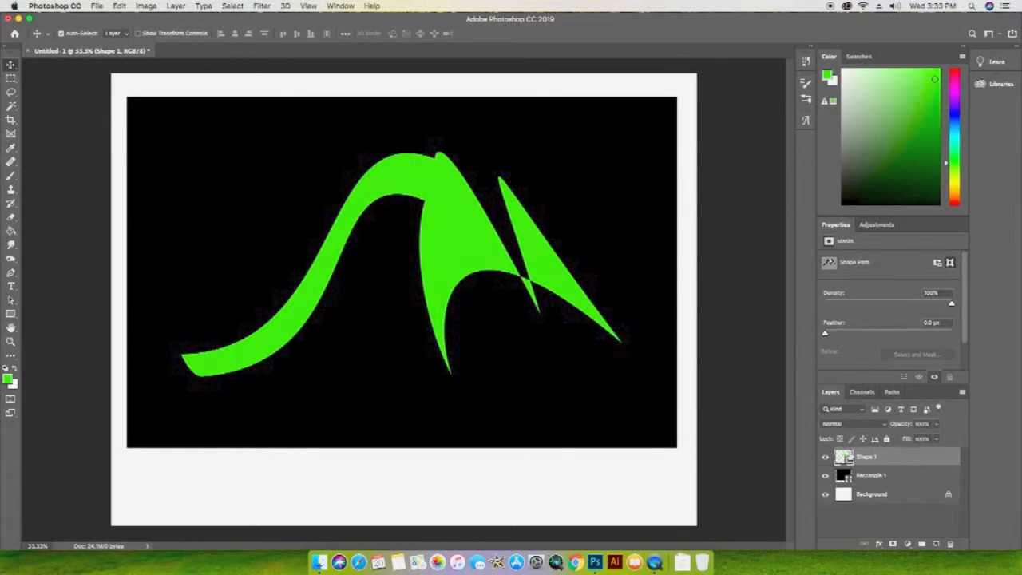
- Add a Stroke layer style to the green shape in periwinkle blue (RGB 95, 98, 235)
left_click(880, 544)
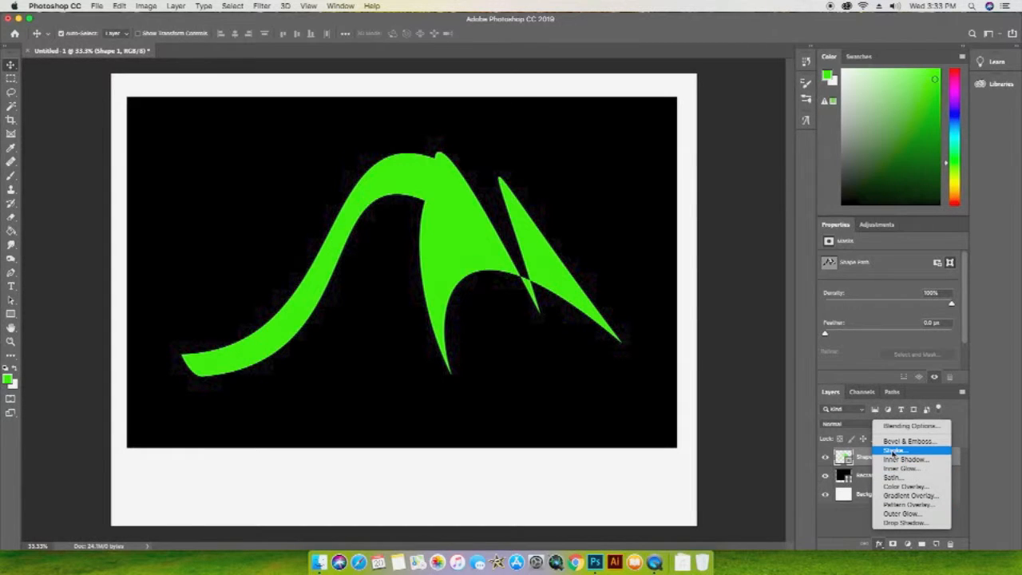
left_click(893, 452)
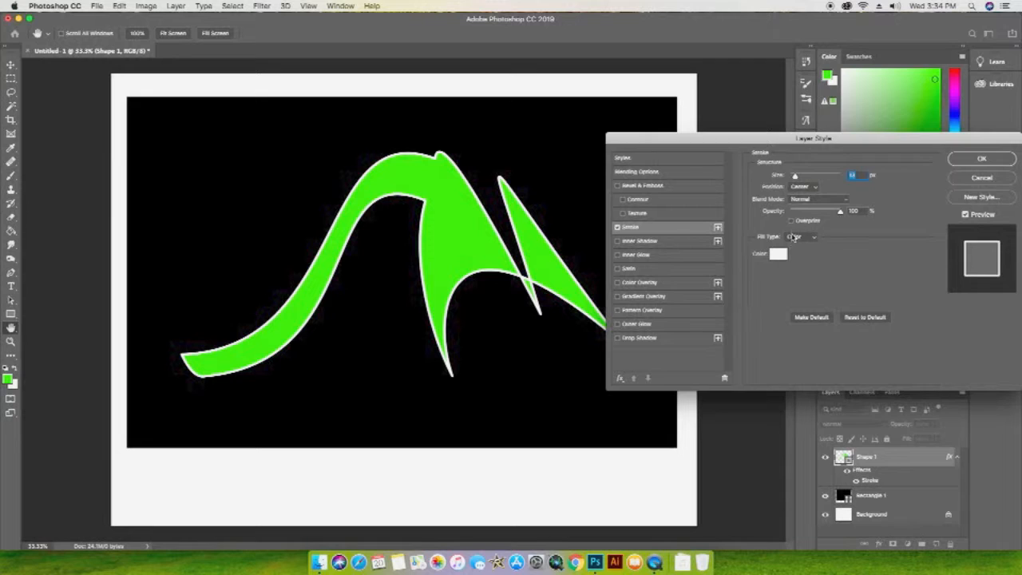
left_click(781, 254)
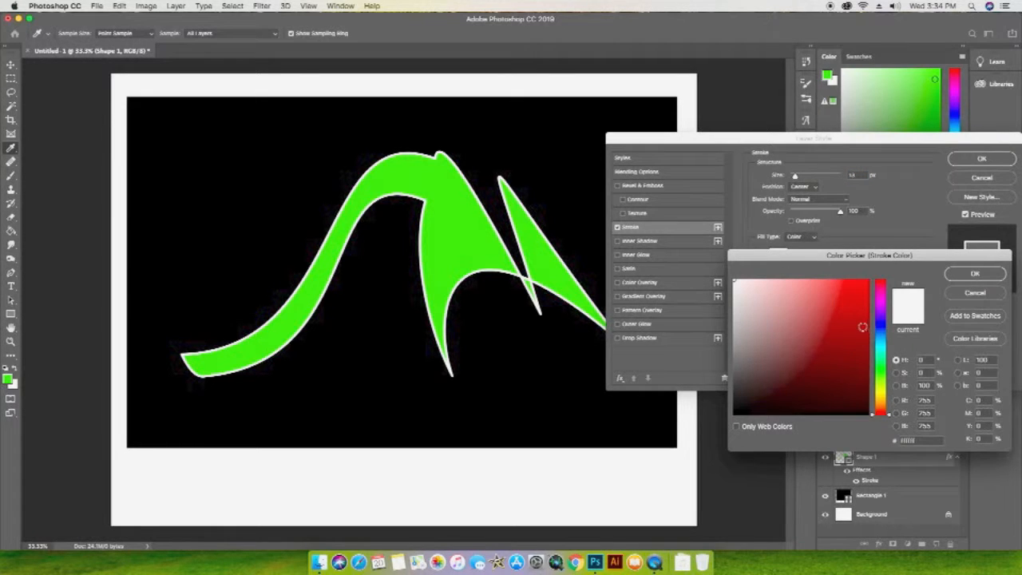
left_click(859, 309)
left_click(882, 328)
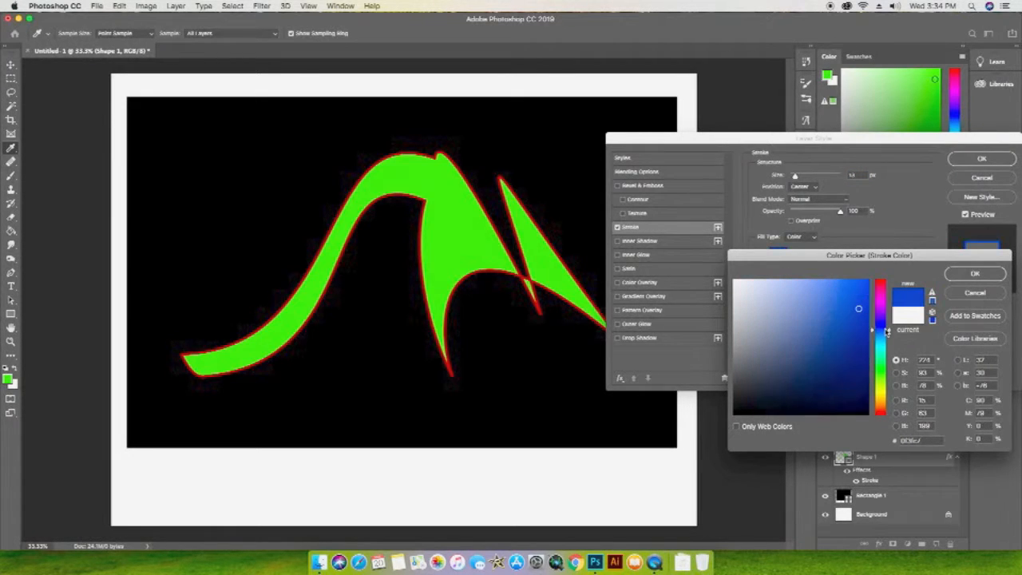
mouse_move(884, 327)
left_mouse_down()
mouse_move(807, 332)
mouse_move(793, 294)
mouse_move(816, 305)
mouse_move(836, 297)
mouse_move(814, 289)
left_mouse_up()
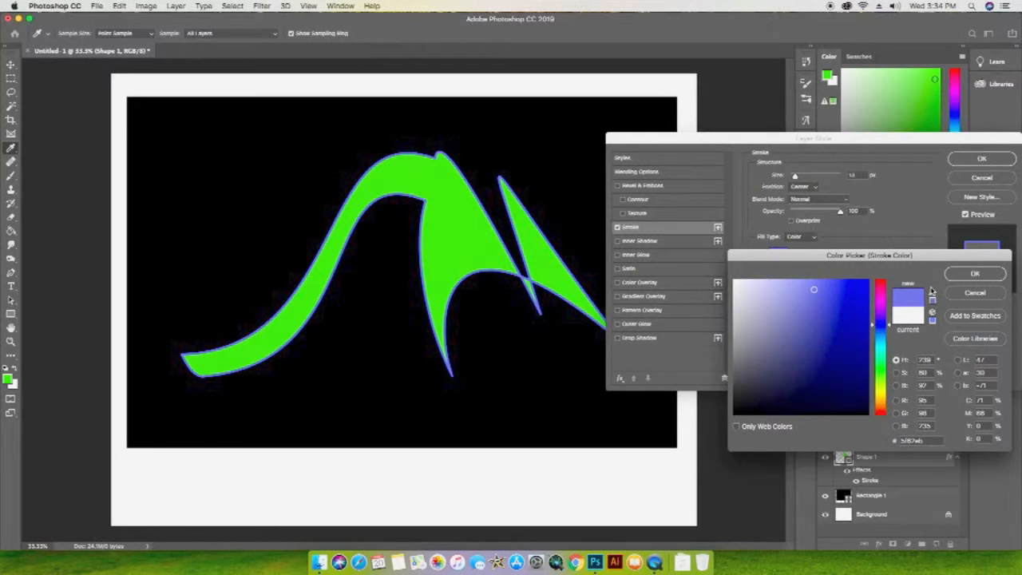
left_click(976, 274)
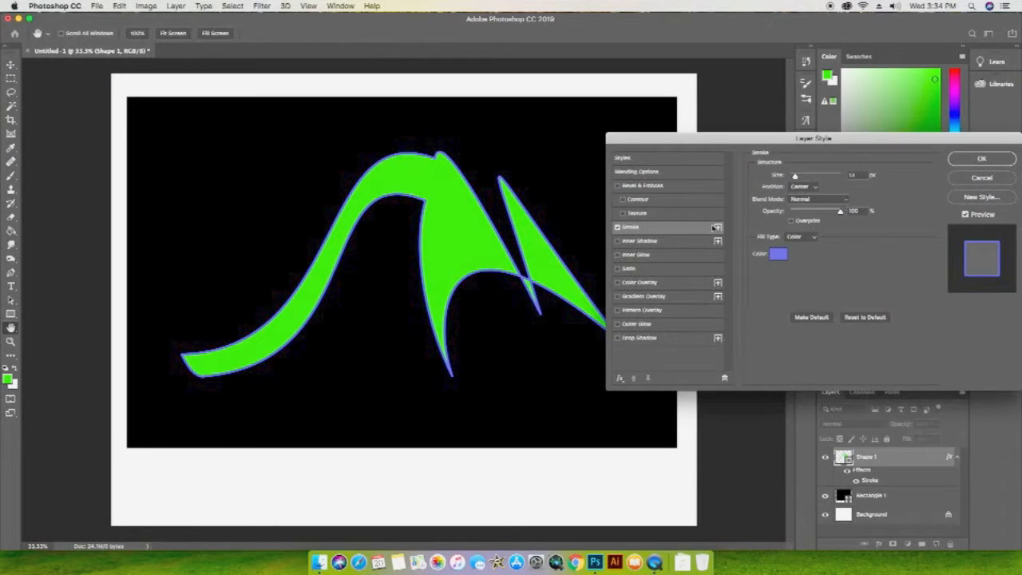
- Enable Bevel & Emboss on the green shape, increase its depth and set the technique to Smooth
left_click(645, 186)
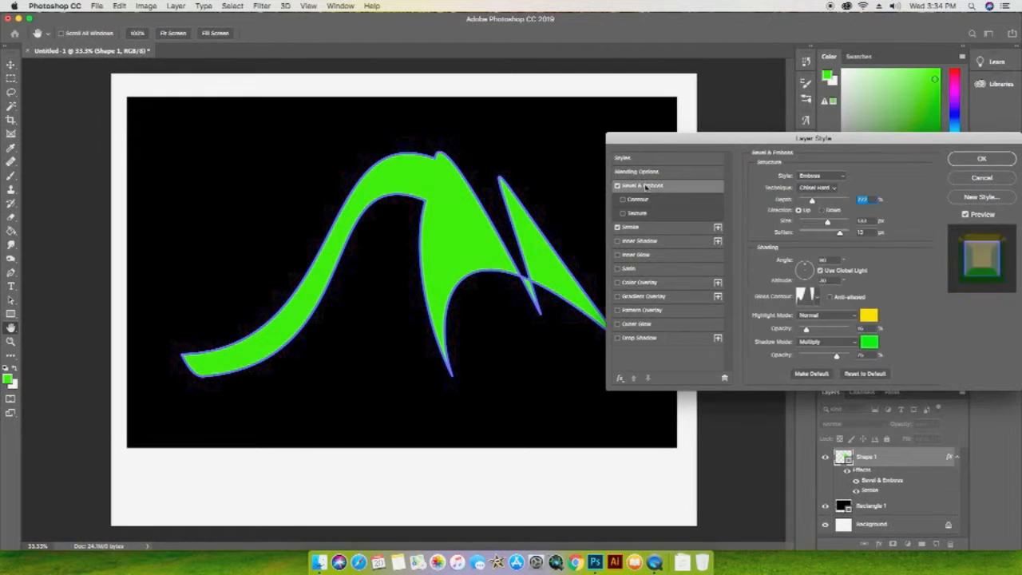
left_click_drag(815, 203, 828, 205)
left_click(819, 190)
left_click(816, 190)
left_click(816, 188)
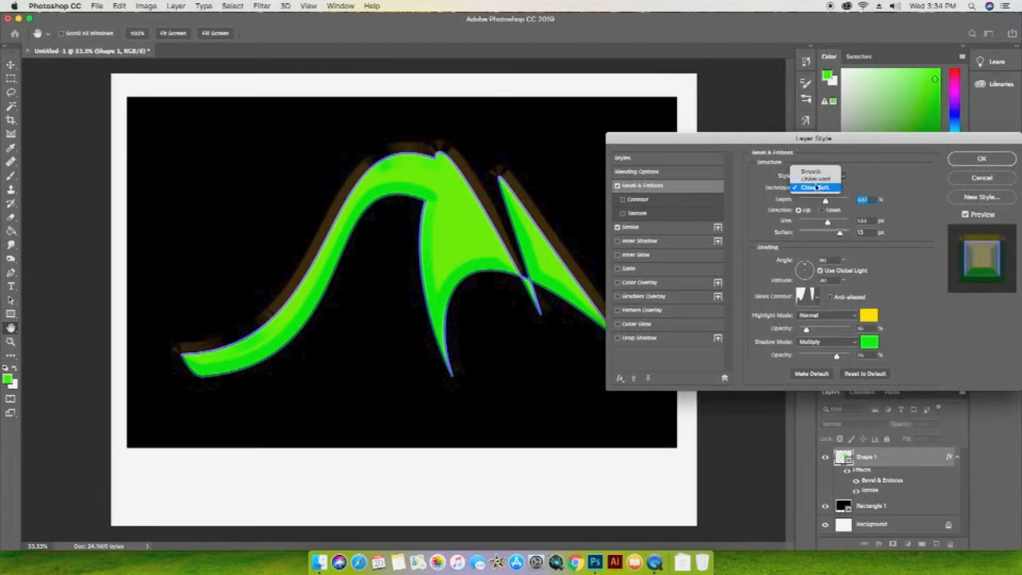
left_click(814, 171)
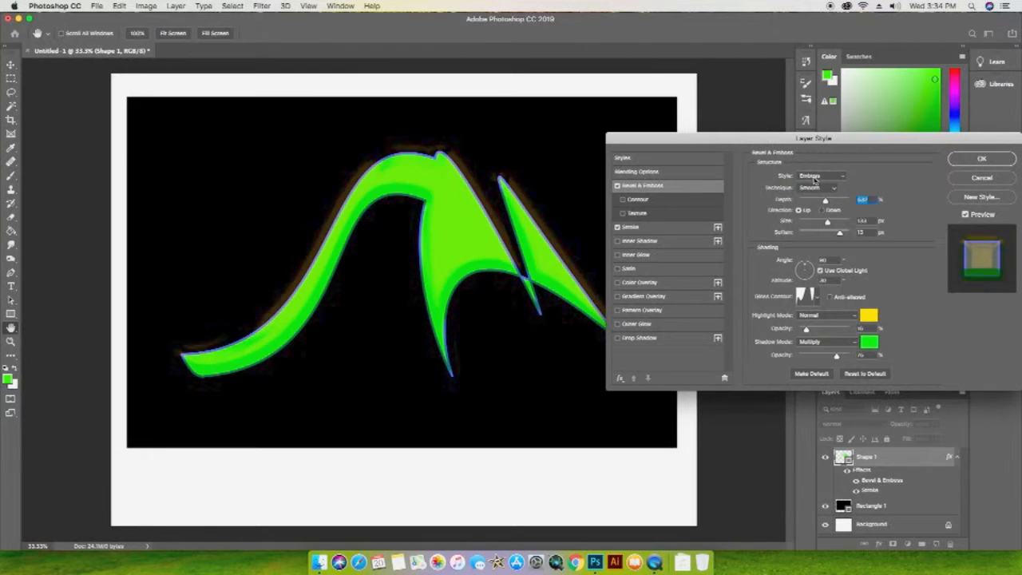
- Try the Pillow Emboss bevel style on the green shape and switch it to Inner Bevel
left_click(815, 177)
left_click(817, 183)
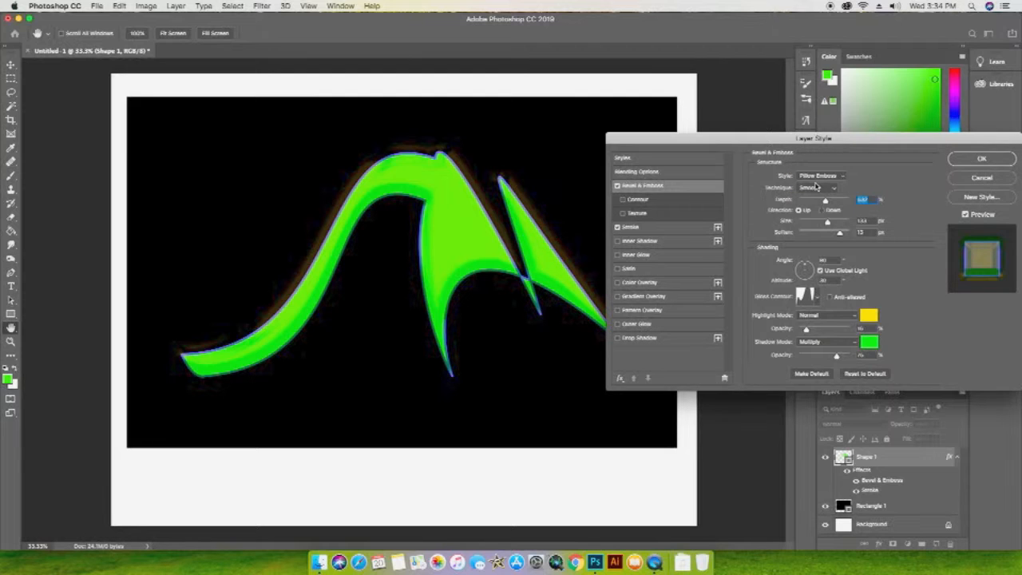
left_click(818, 175)
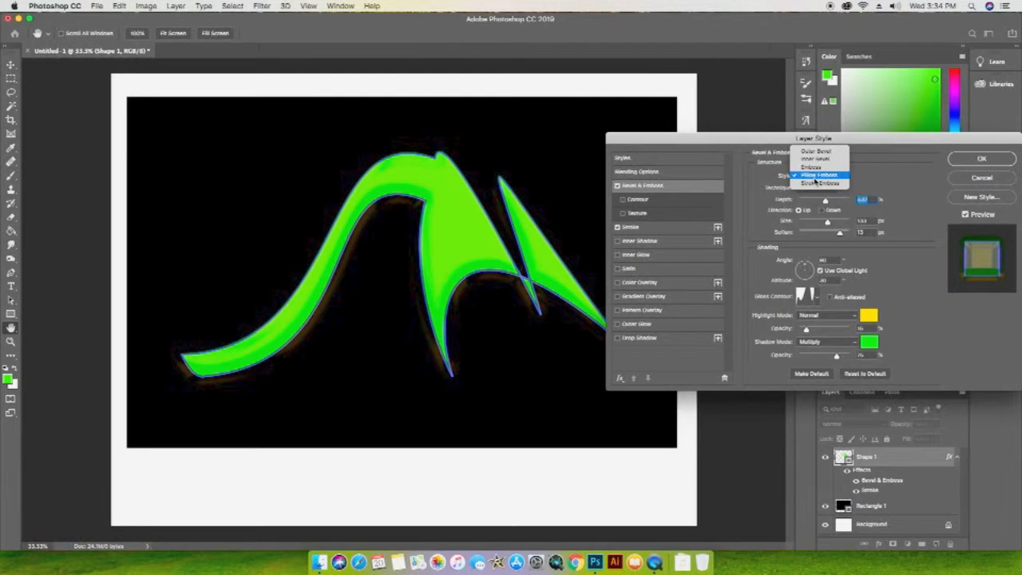
left_click(813, 159)
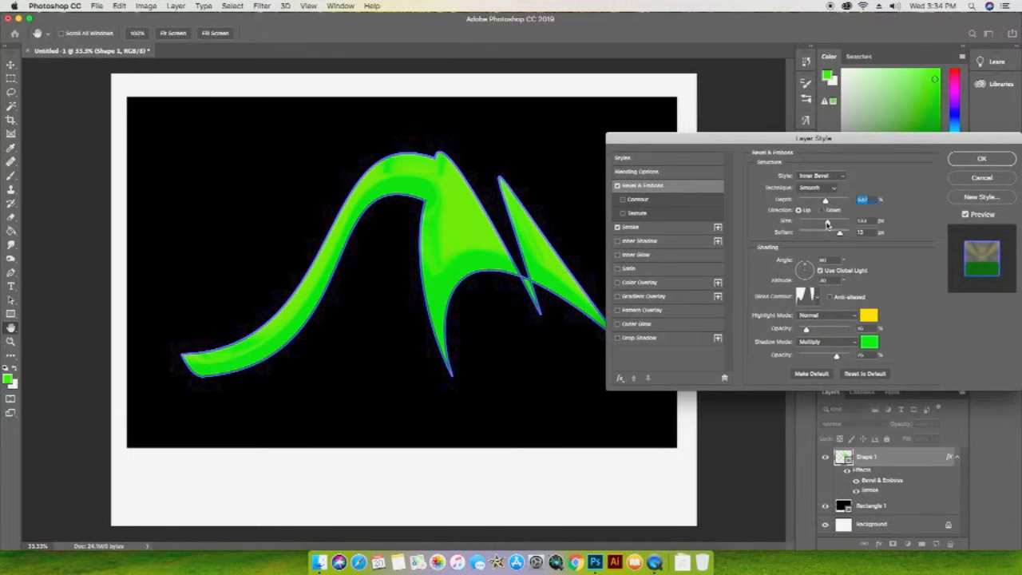
- Set the green shape's bevel direction to Down, lower its depth and adjust its size
left_click(823, 210)
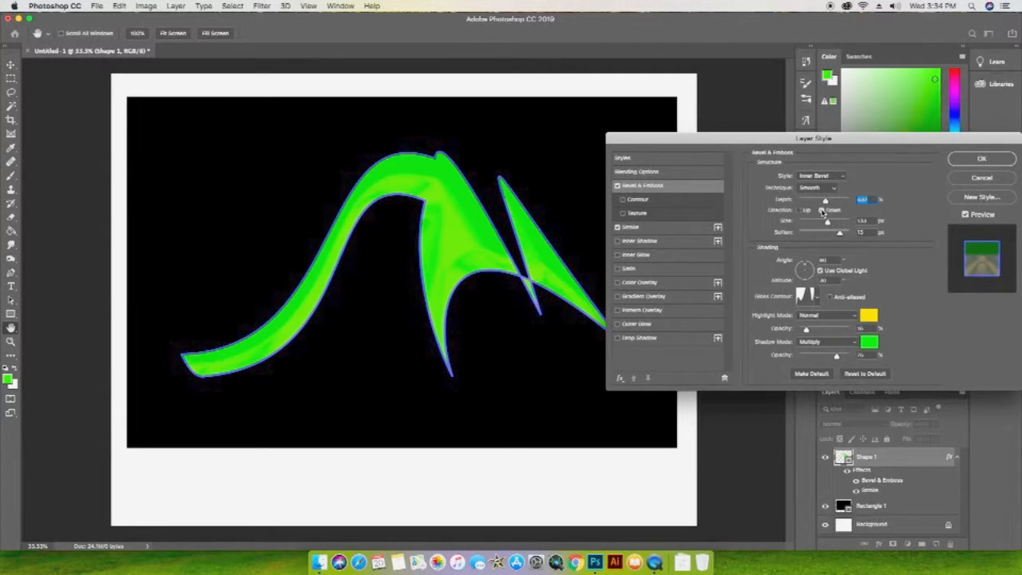
left_click_drag(826, 200, 815, 201)
left_click_drag(828, 222, 820, 223)
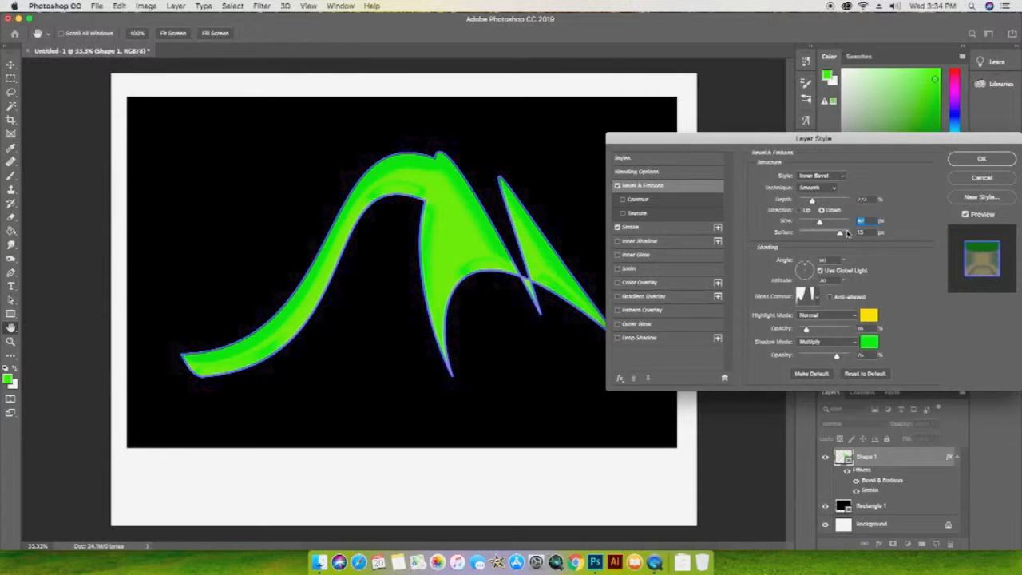
left_click_drag(820, 223, 833, 226)
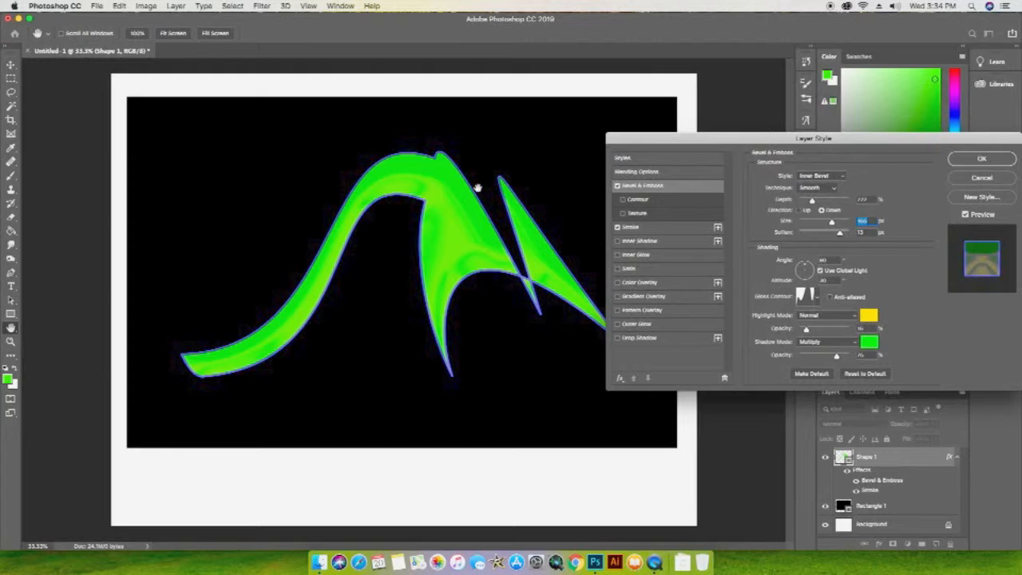
left_click_drag(835, 225, 809, 208)
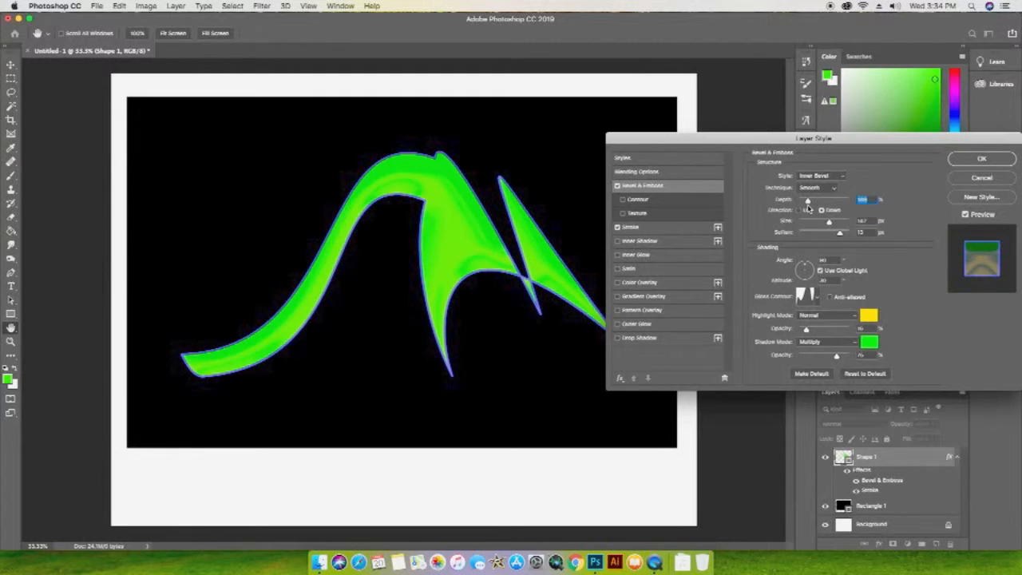
left_click(623, 200)
left_click(623, 199)
left_click(624, 201)
left_click(624, 201)
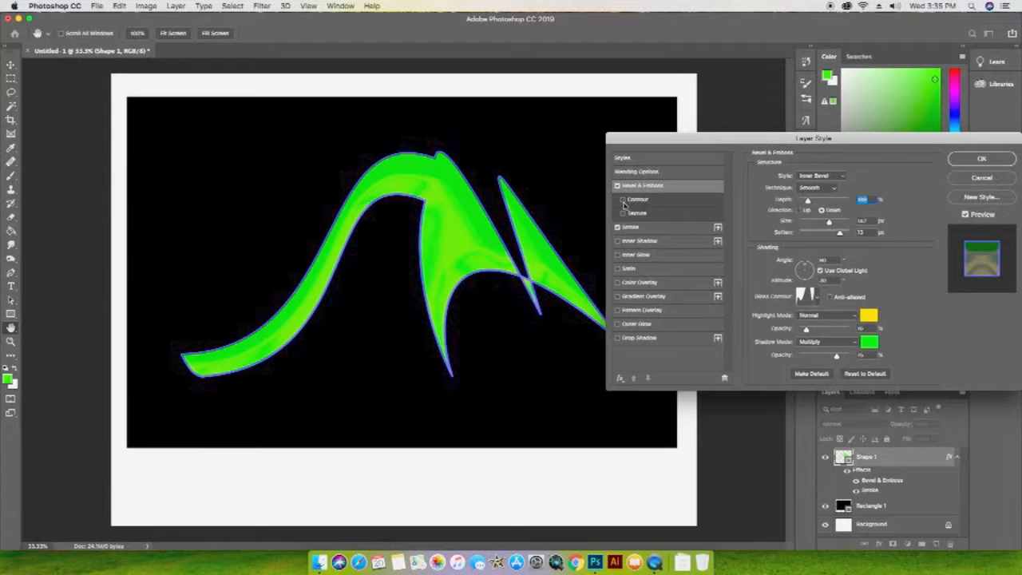
- Enable Texture for the green shape's bevel, try several patterns and choose the mottled black-and-white one
left_click(624, 214)
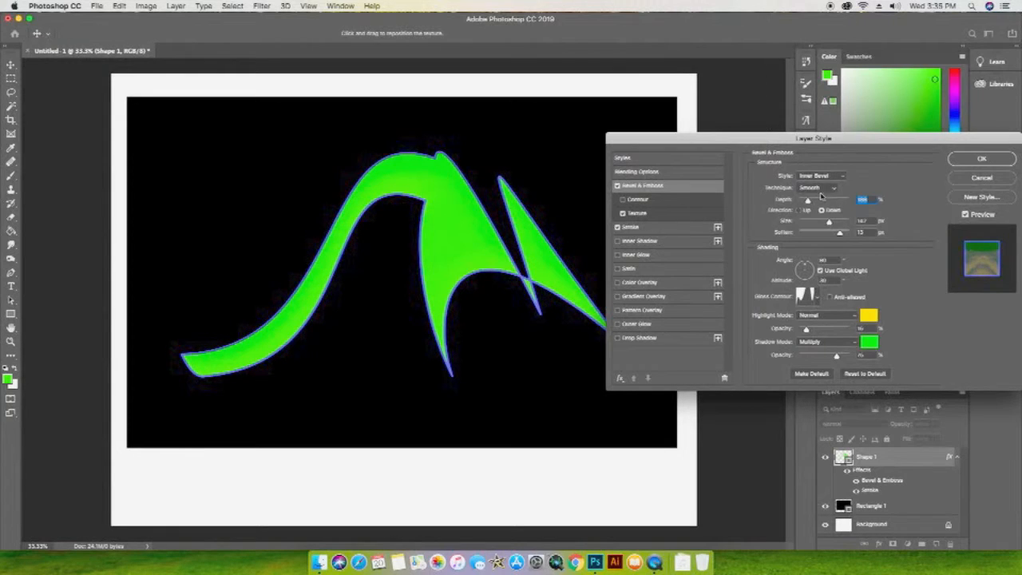
left_click(661, 215)
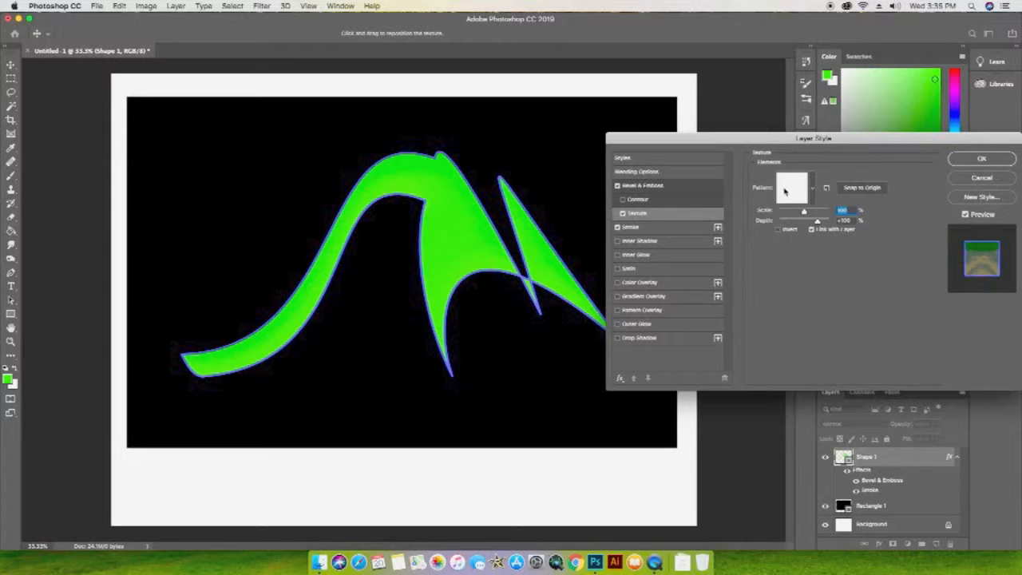
left_click(786, 191)
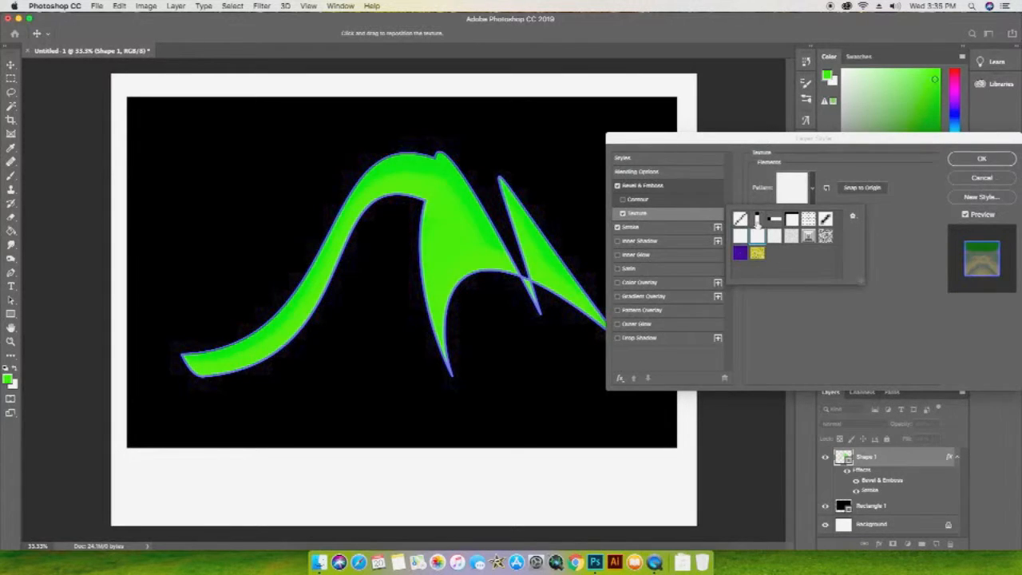
left_click(757, 220)
left_click(792, 220)
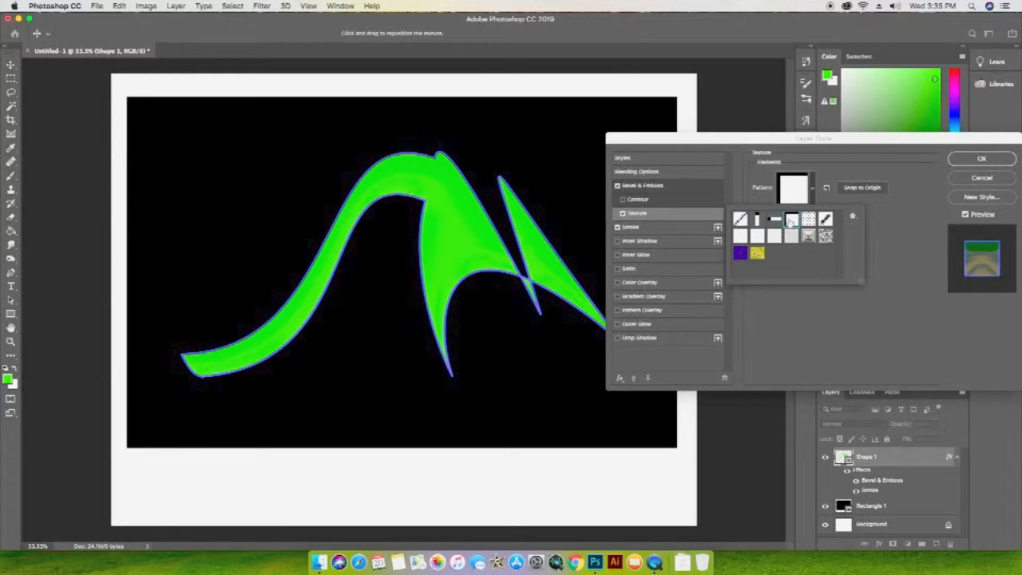
left_click(808, 220)
left_click(826, 221)
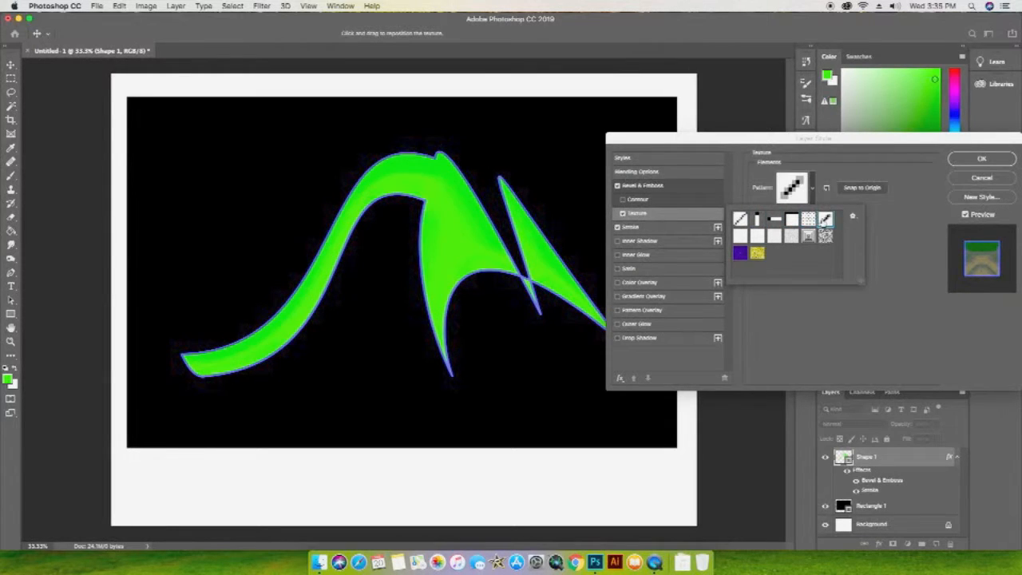
left_click(825, 237)
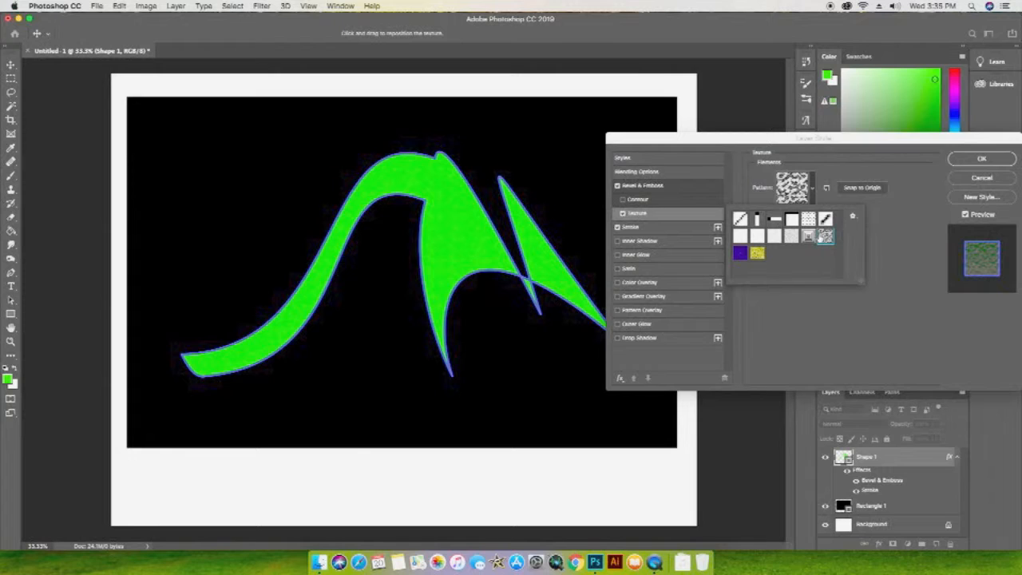
- Raise the texture's scale to nearly its maximum and apply the layer style to the green shape
left_click(881, 239)
left_click_drag(803, 212, 829, 214)
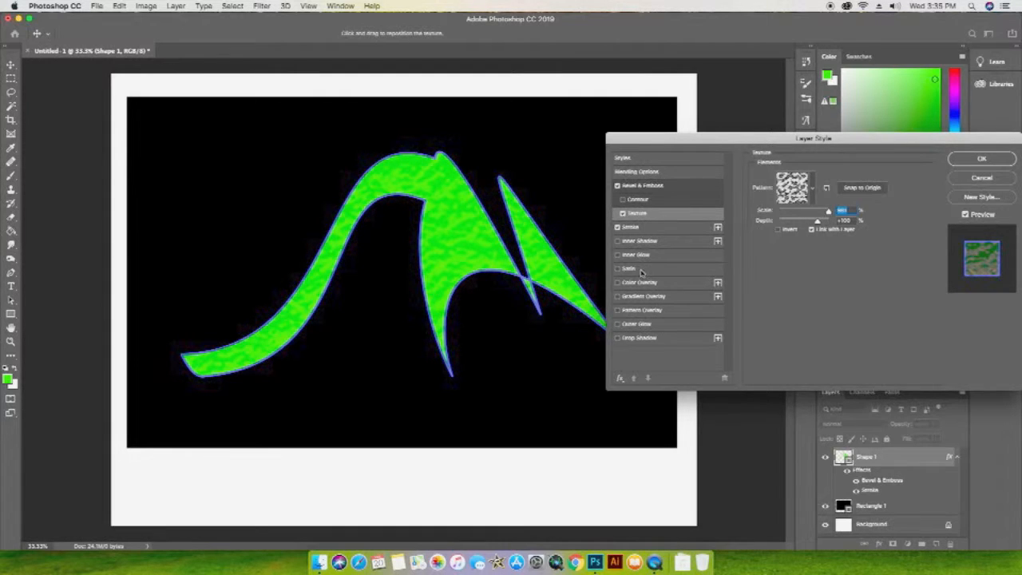
left_click(982, 159)
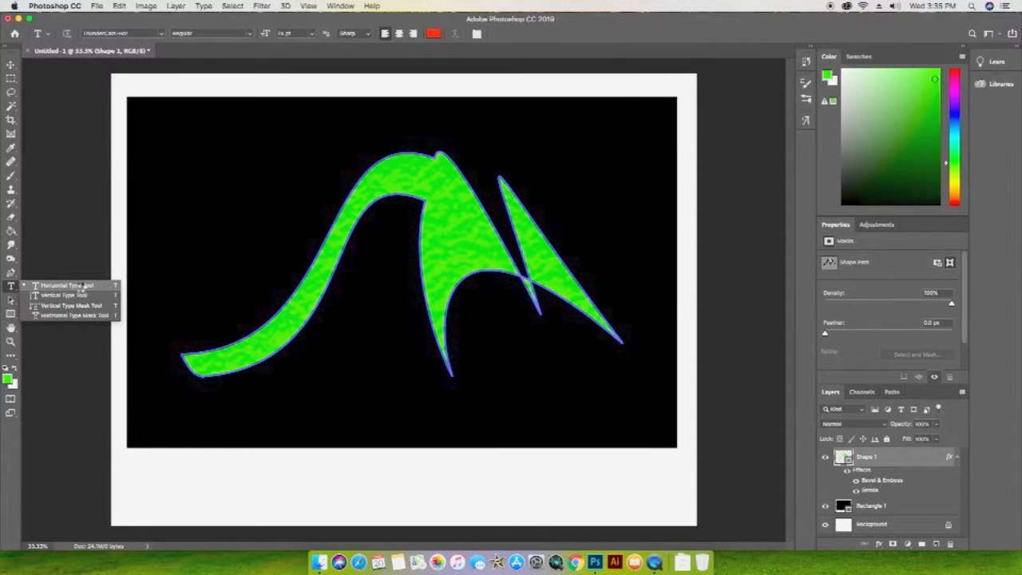
- Add the horizontal text "Green slangz" in red on the black rectangle, just below the green shape
left_click(82, 285)
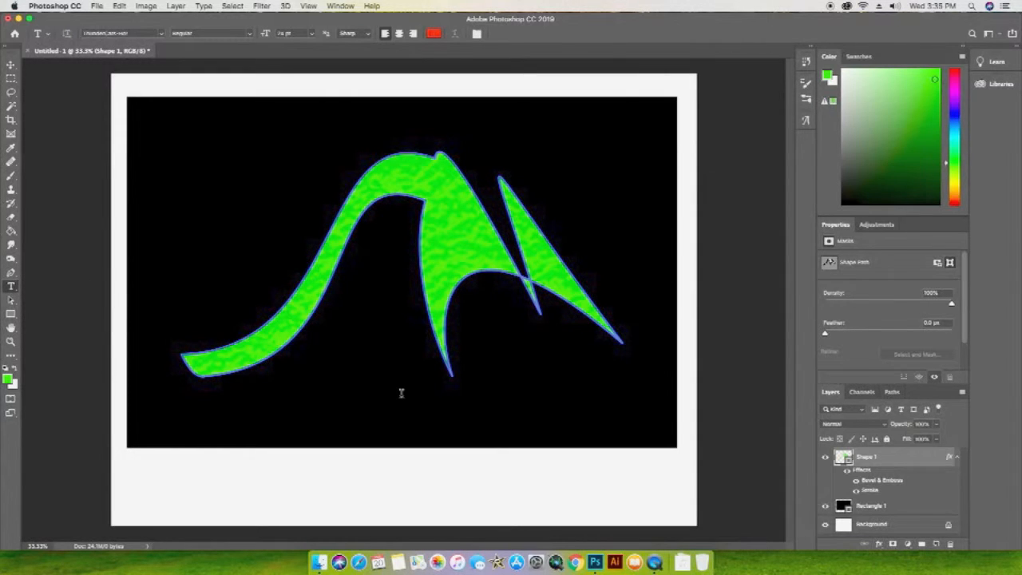
left_click(402, 392)
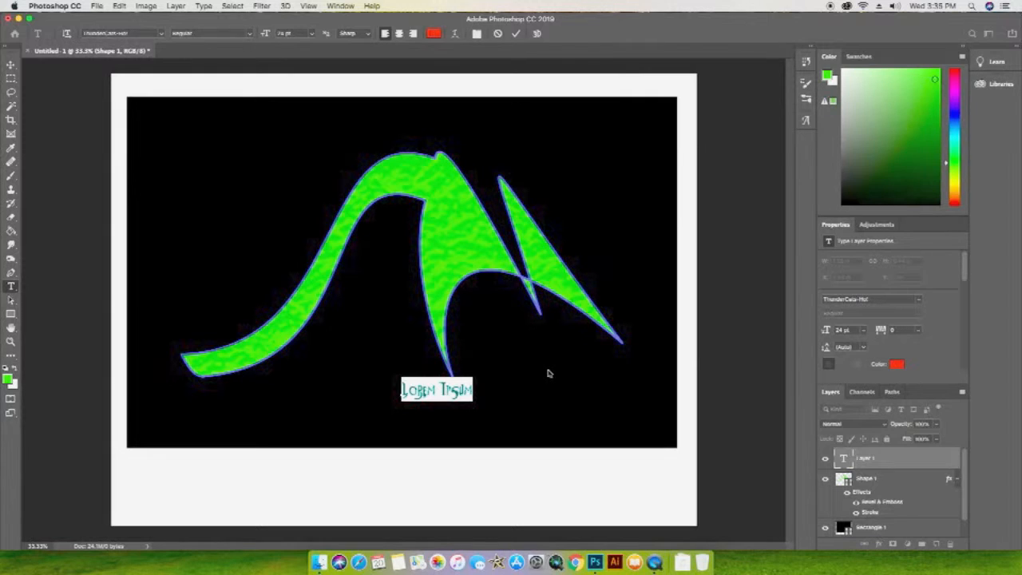
key("BackSpace")
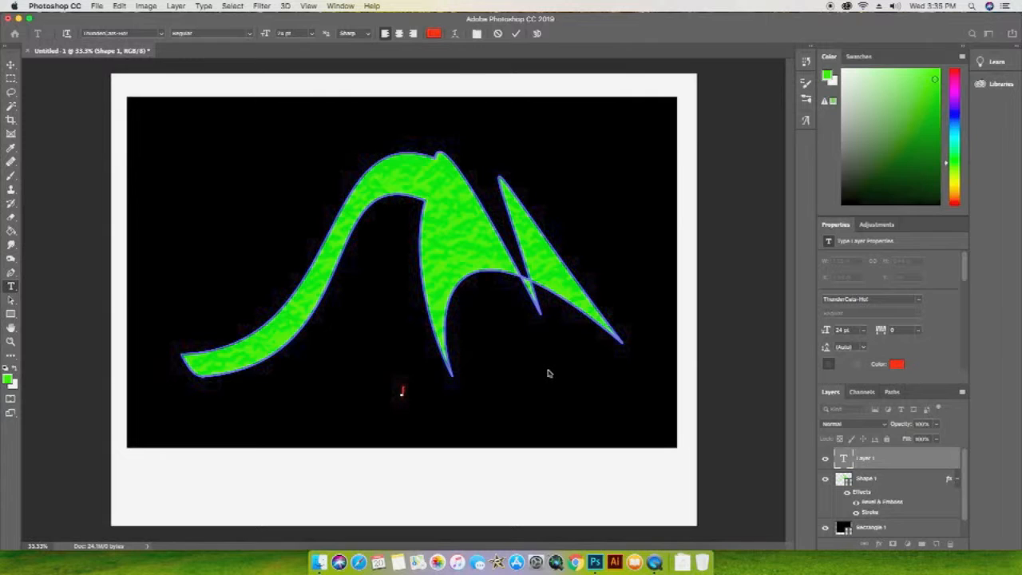
type("Gill")
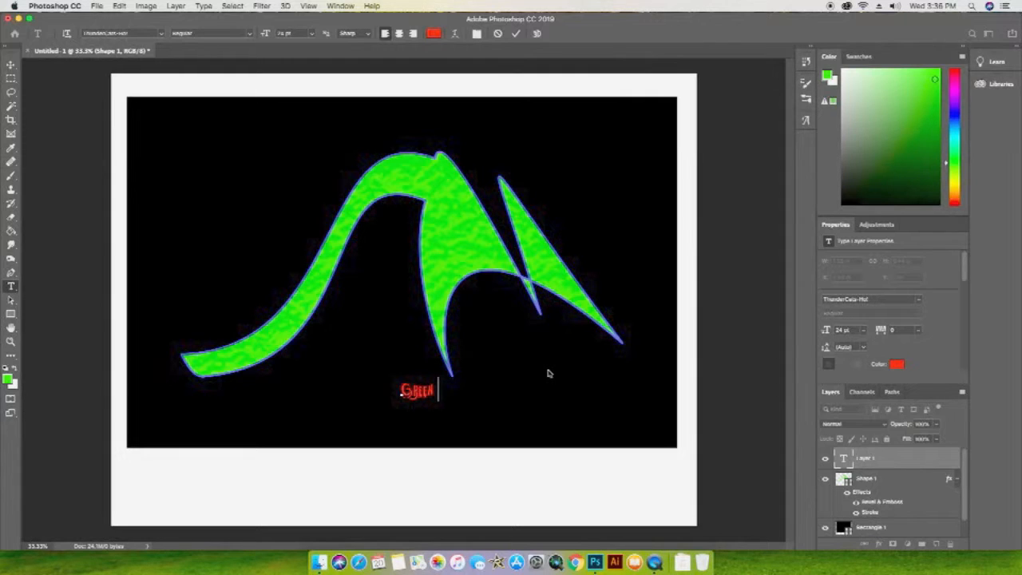
type("Slang")
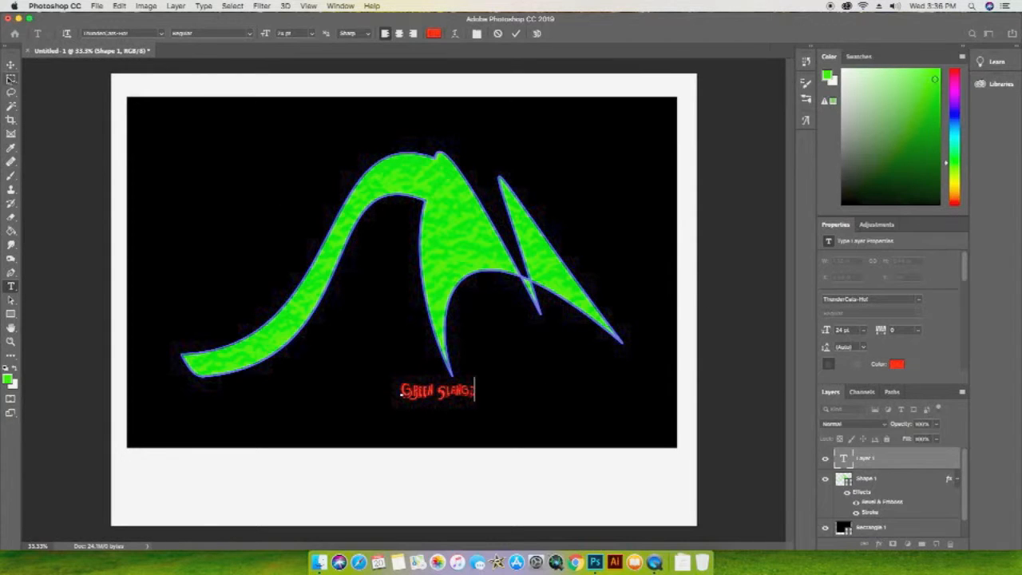
- Free-transform the "Green slangz" text to about 95 pt and place it in the black rectangle's lower-right area
left_click(11, 65)
left_click_drag(472, 397, 463, 405)
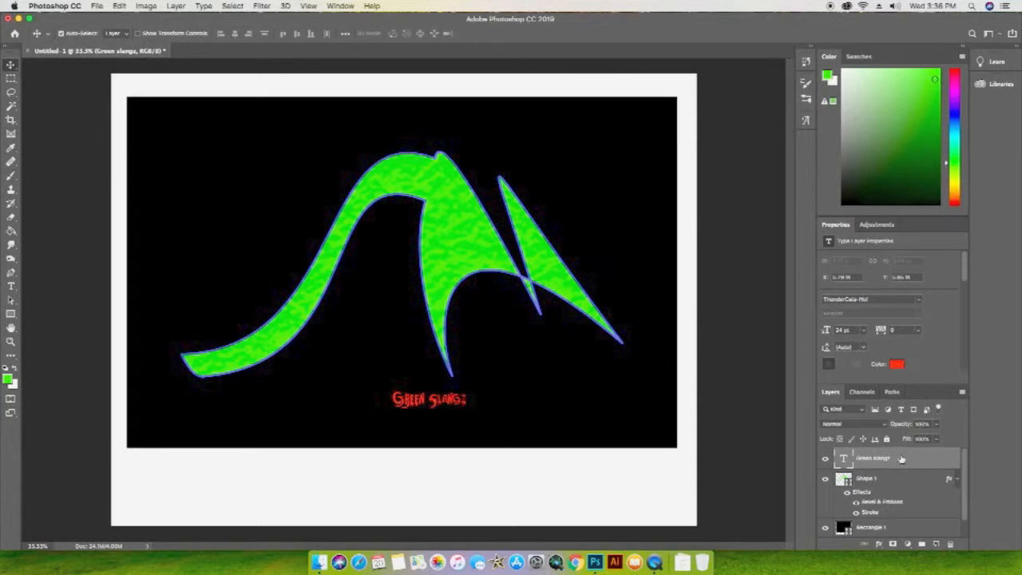
left_click(119, 5)
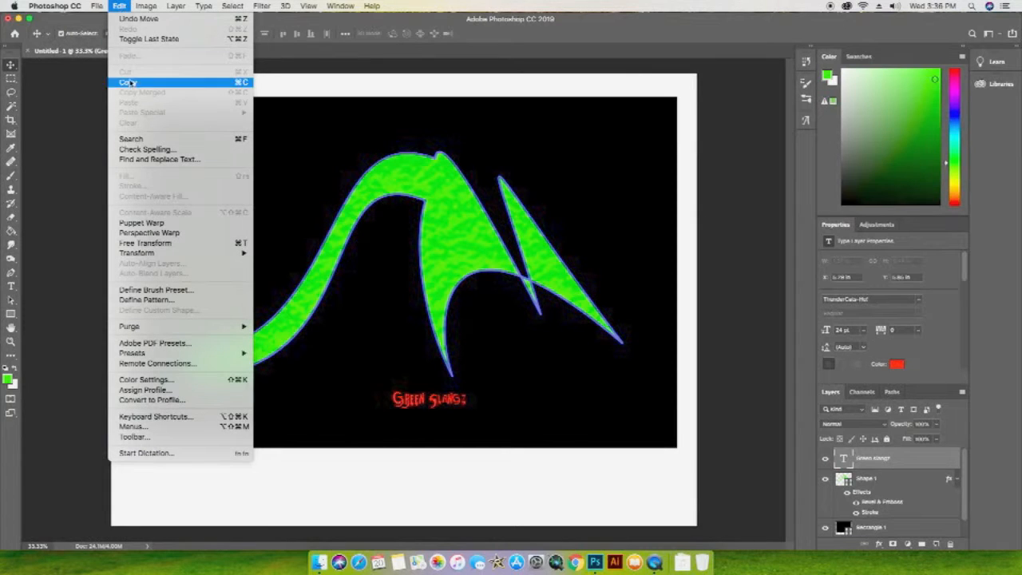
left_click(130, 243)
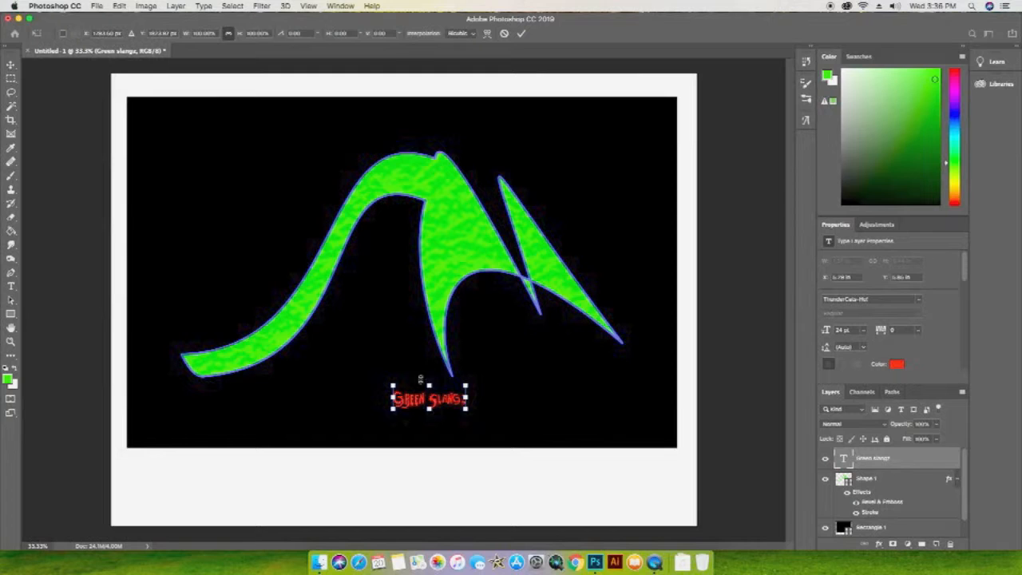
left_click_drag(466, 386, 583, 334)
left_click_drag(472, 388, 412, 419)
left_click_drag(485, 396, 613, 357)
left_click_drag(530, 413, 576, 406)
key("Return")
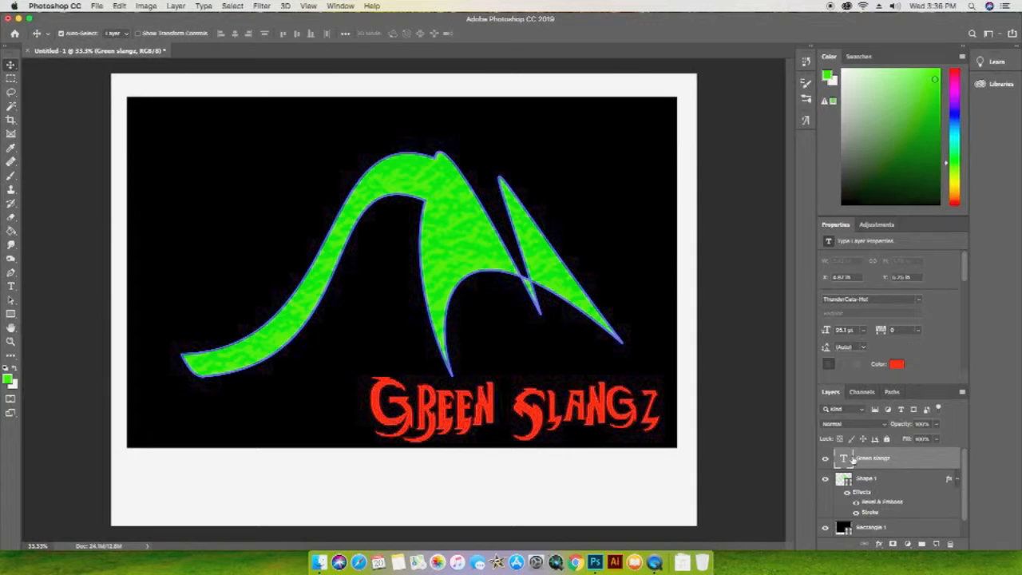
- Add a periwinkle blue Stroke layer style to the "Green slangz" text and make the outline thinner
left_click(880, 543)
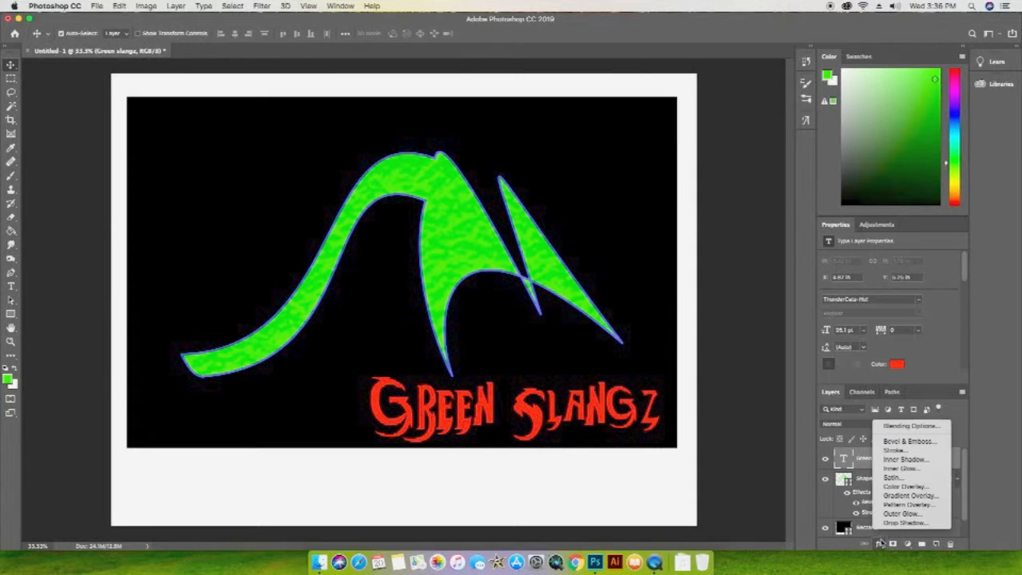
left_click(890, 452)
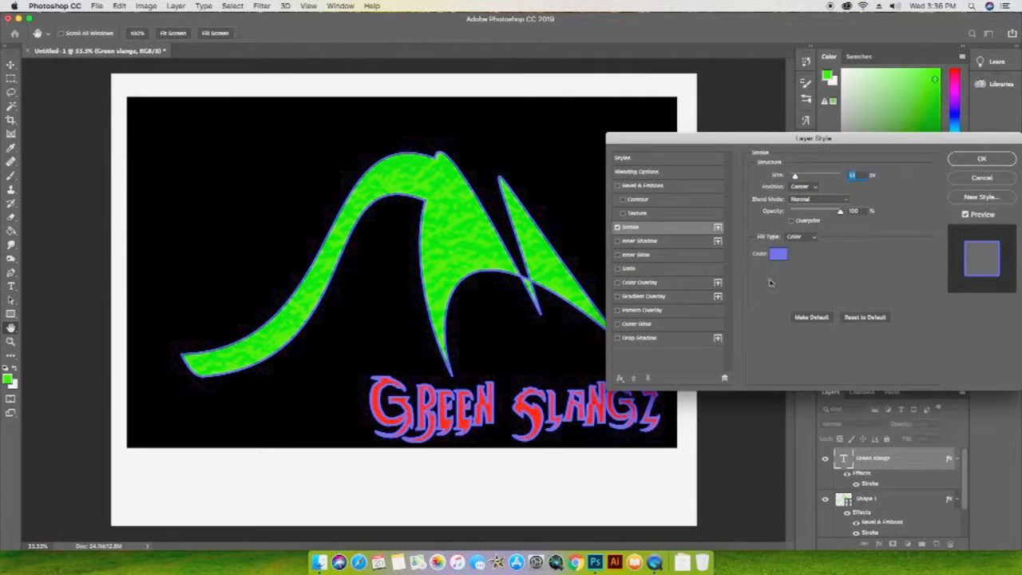
left_click_drag(795, 176, 793, 177)
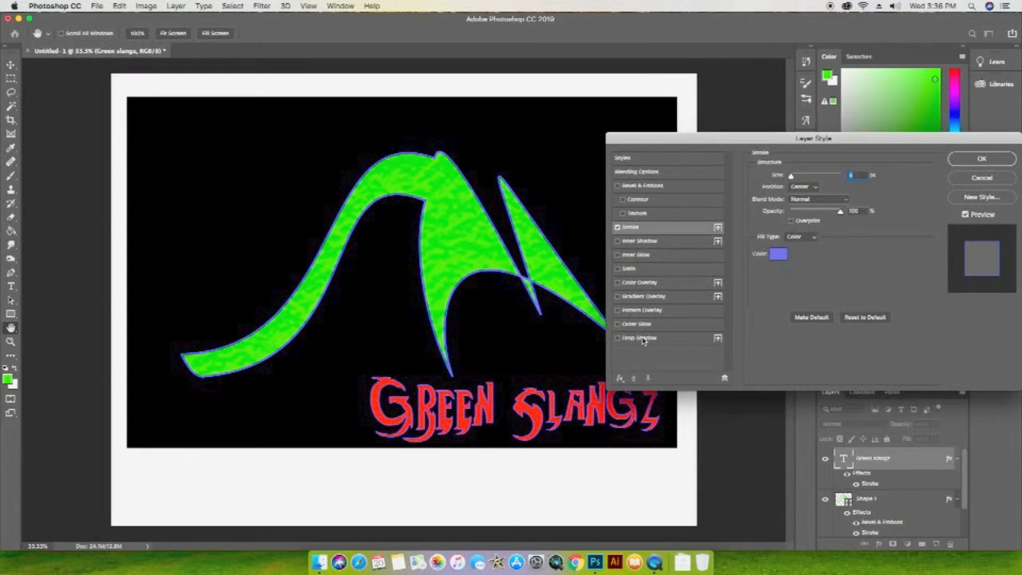
- Add a white Drop Shadow to the "Green slangz" text with a 7 px distance and 20% spread, and apply it
left_click(644, 338)
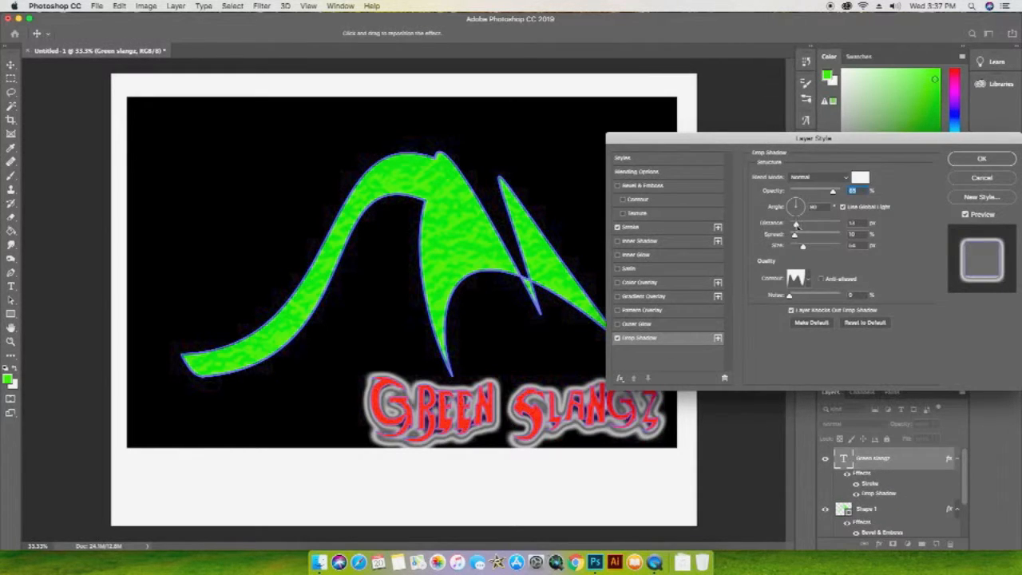
left_click_drag(797, 226, 794, 227)
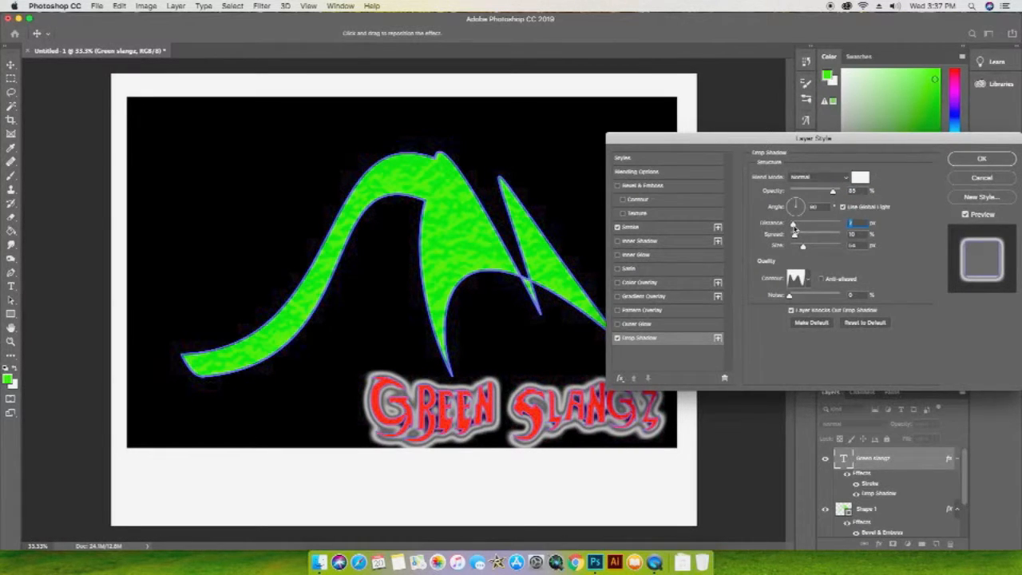
left_click_drag(796, 236, 802, 241)
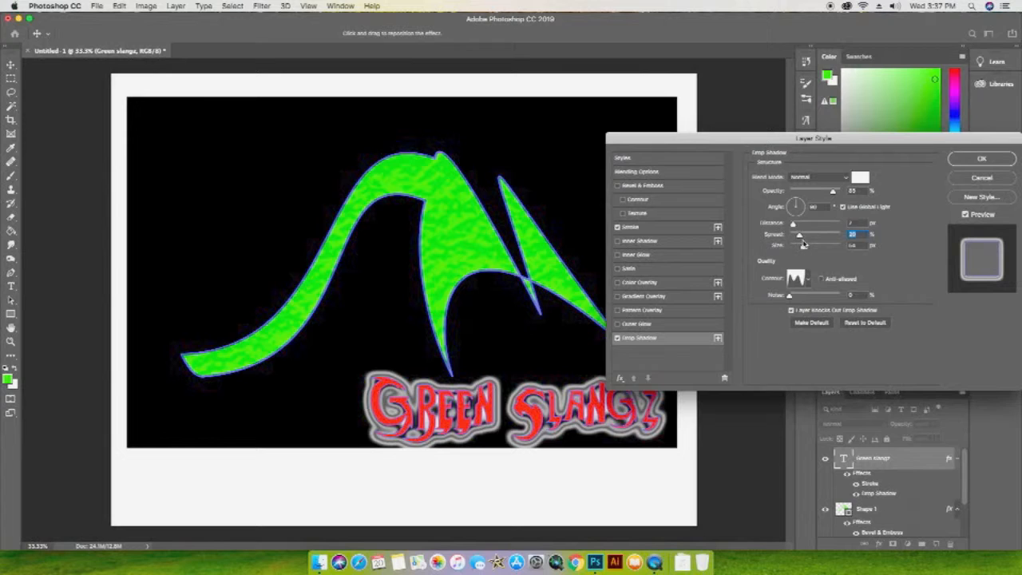
left_click(981, 159)
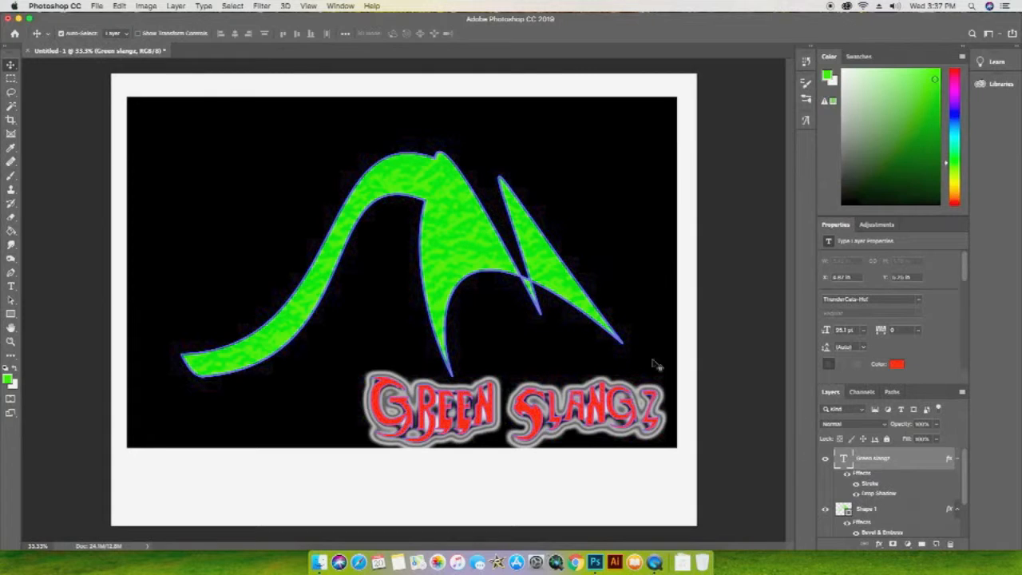
- Add a white Drop Shadow to the green Shape 1 layer, increase its distance, slightly reduce its spread, and apply the style
left_click(863, 512)
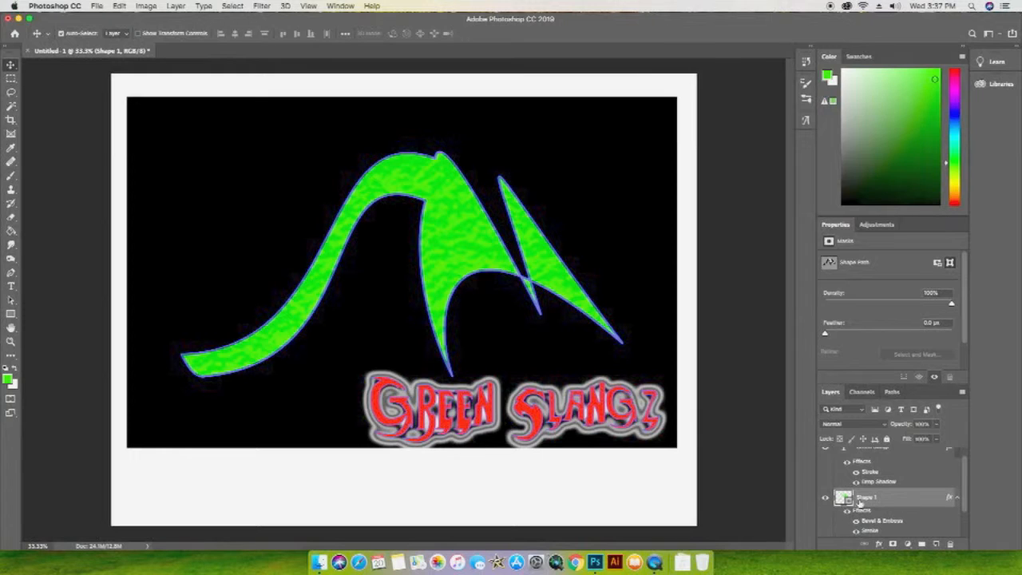
double_click(949, 498)
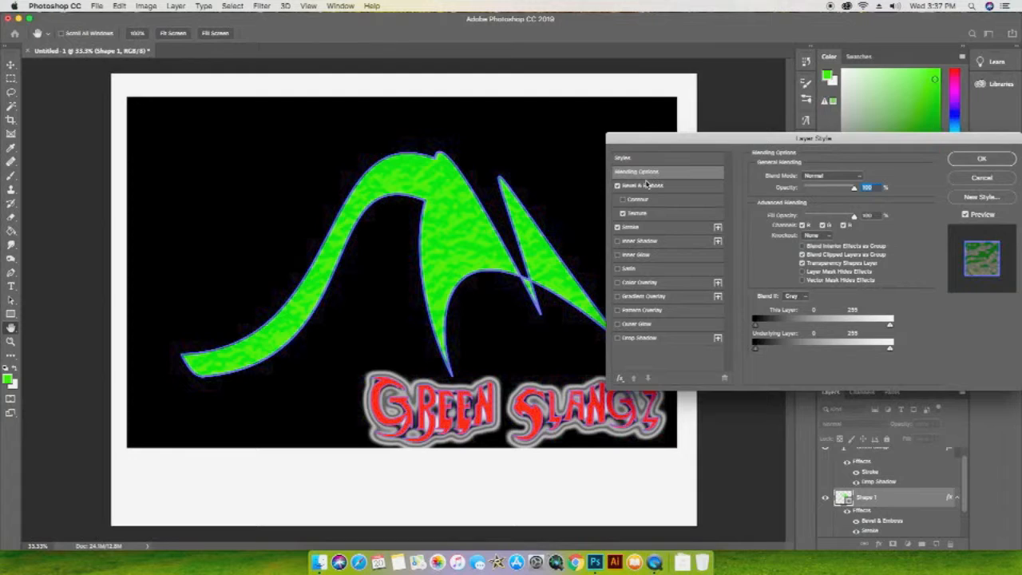
left_click(643, 338)
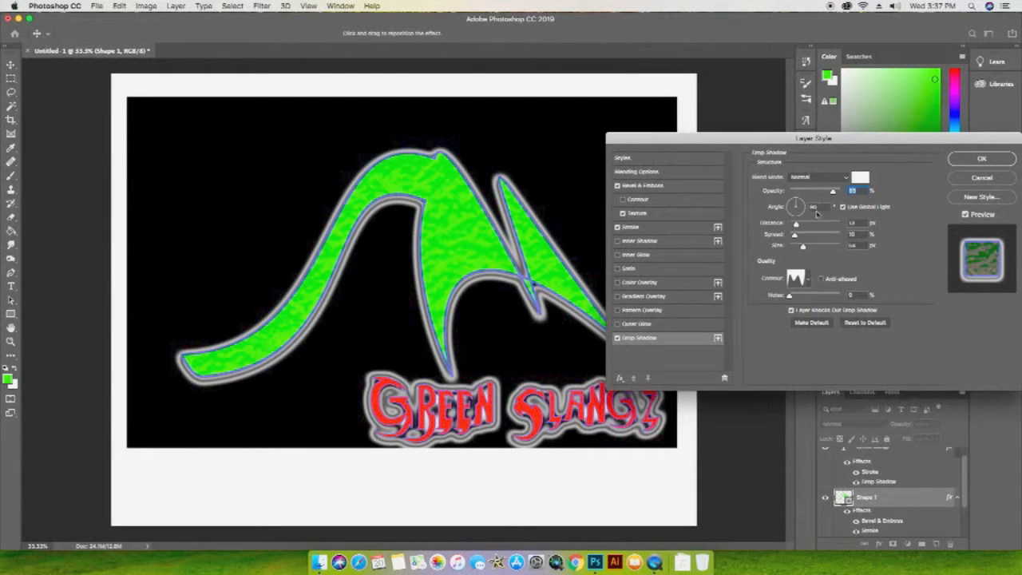
mouse_move(796, 227)
left_mouse_down()
mouse_move(810, 227)
mouse_move(779, 224)
left_mouse_up()
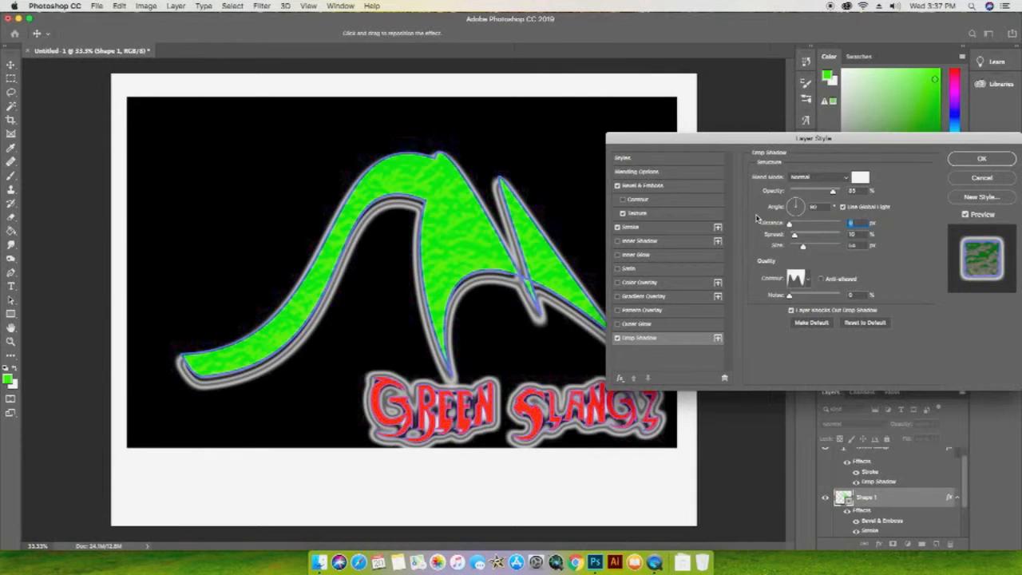
left_click_drag(806, 227, 811, 228)
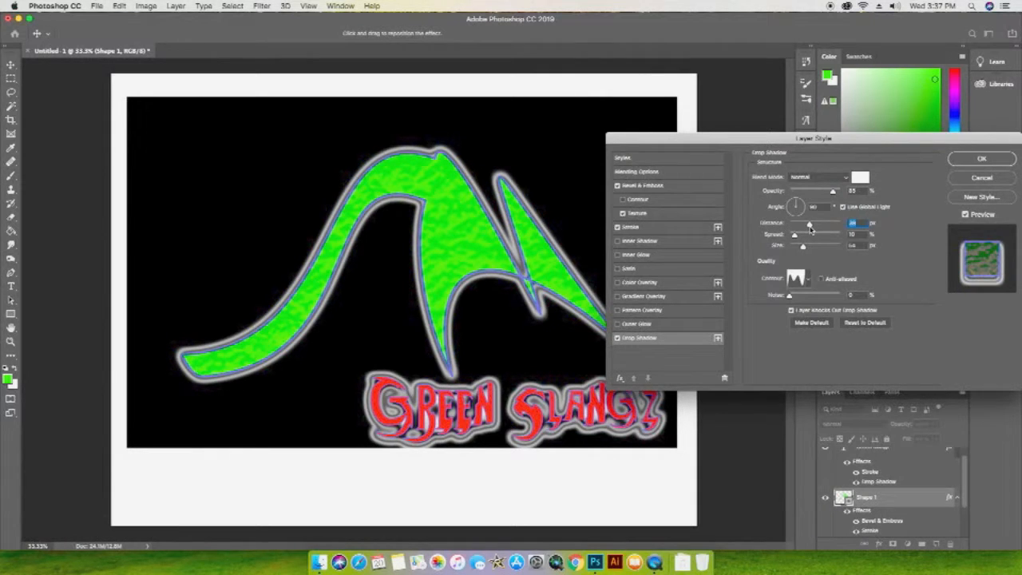
left_click_drag(800, 238, 818, 251)
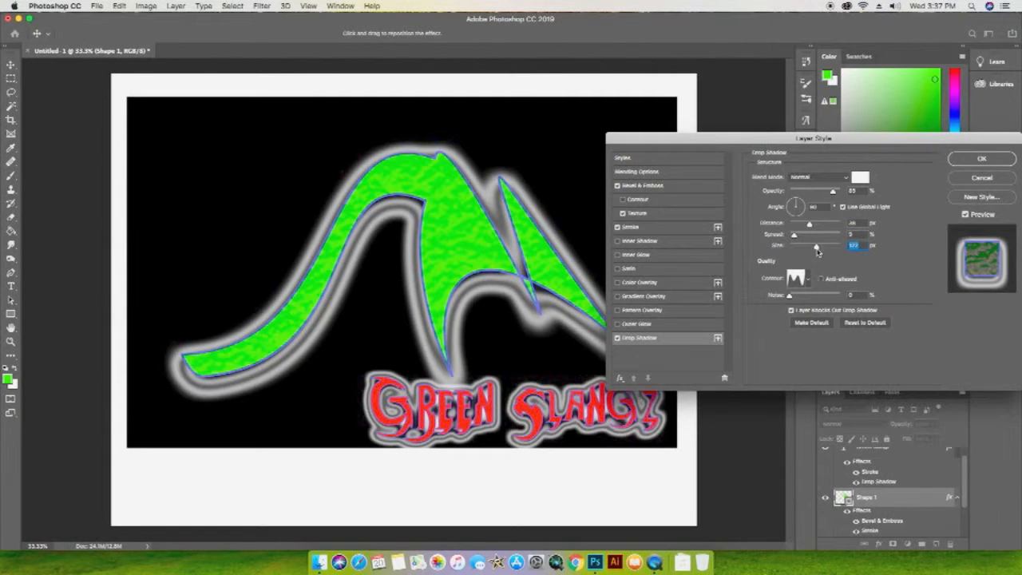
left_click_drag(816, 251, 808, 249)
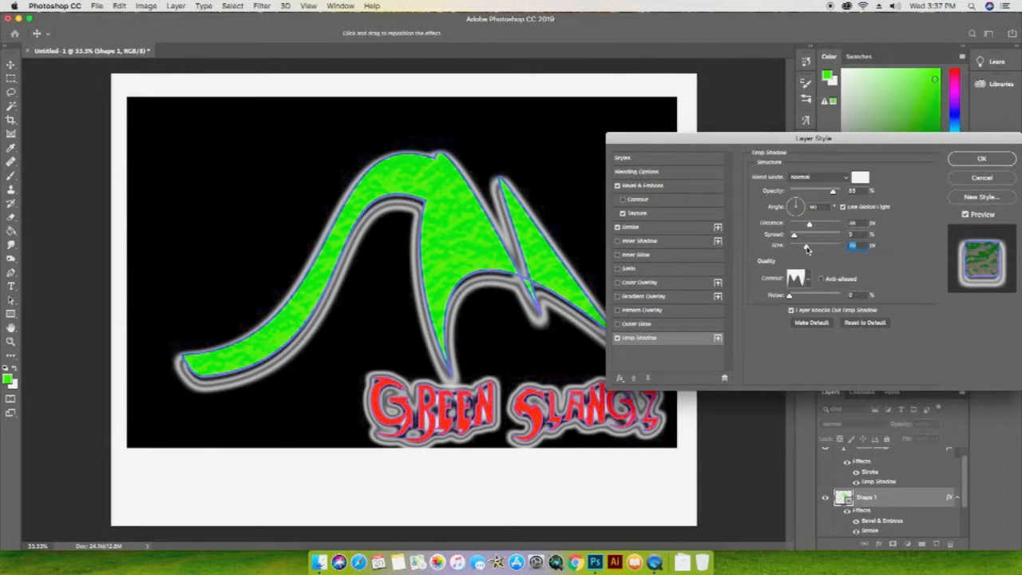
left_click(618, 338)
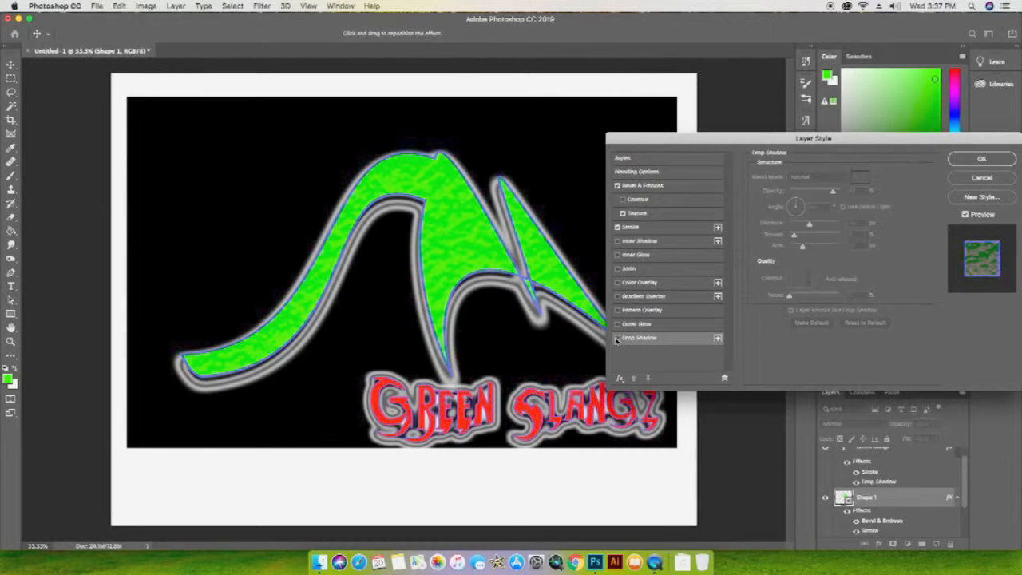
left_click(617, 338)
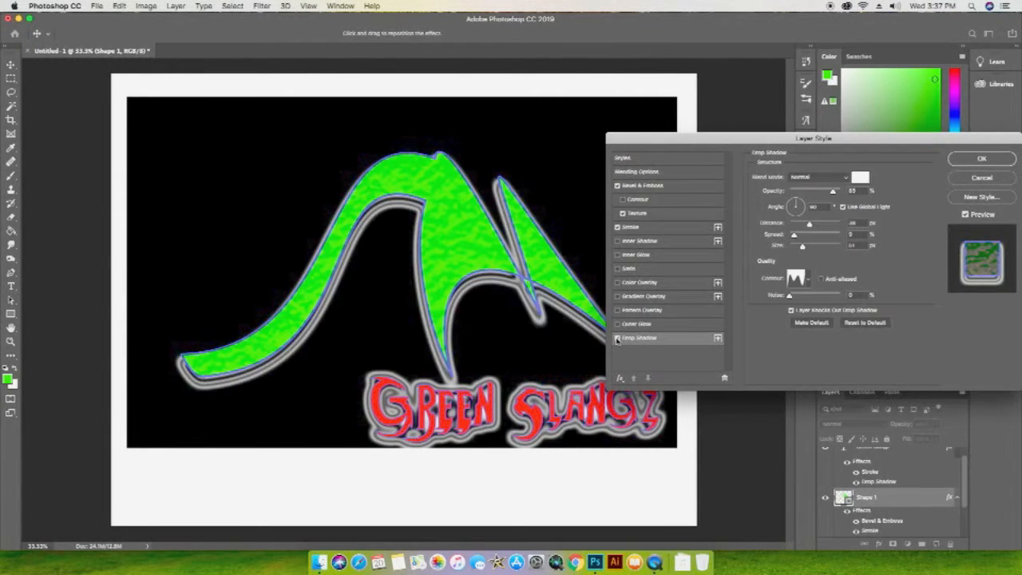
left_click(992, 164)
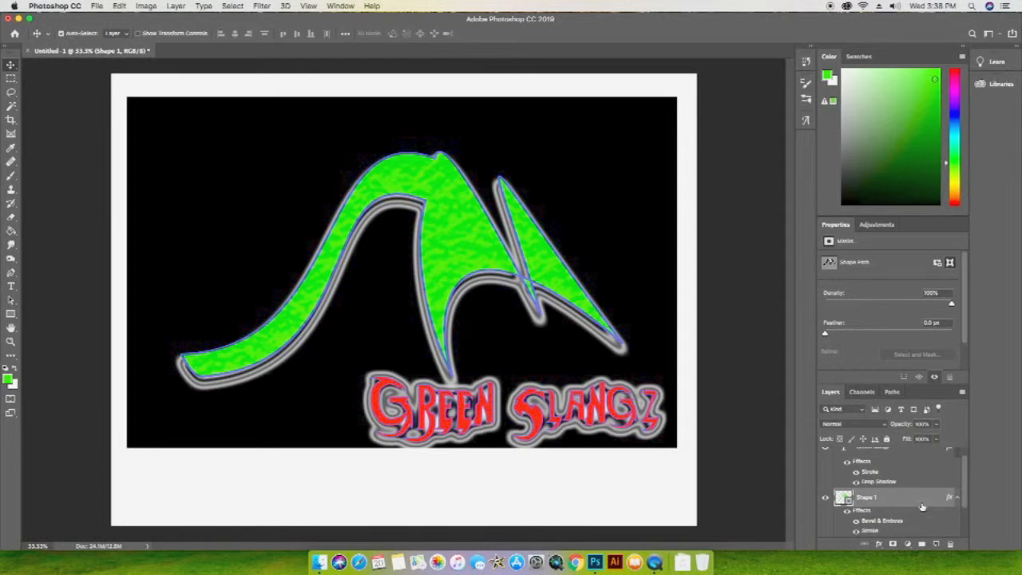
- Collapse the effects lists of the Shape 1 and "Green slangz" layers and move the green shape slightly upward
left_click(958, 499)
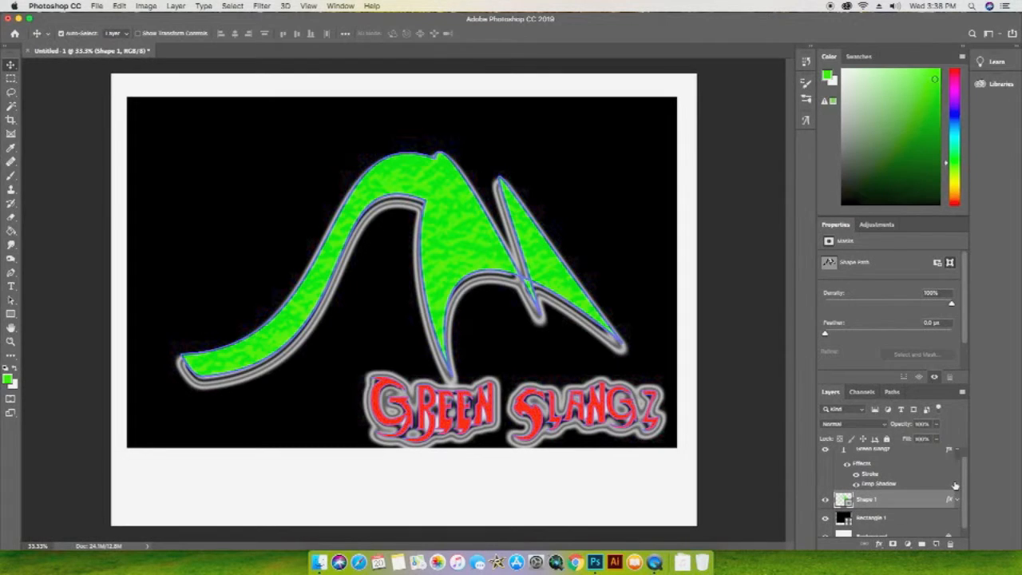
left_click(959, 453)
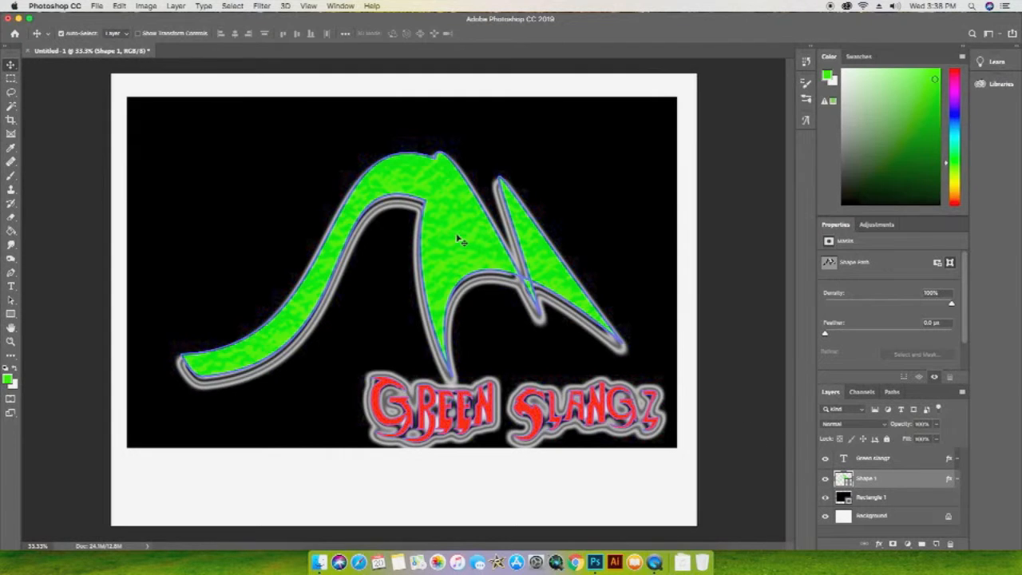
mouse_move(460, 241)
left_mouse_down()
mouse_move(456, 210)
mouse_move(463, 222)
left_mouse_up()
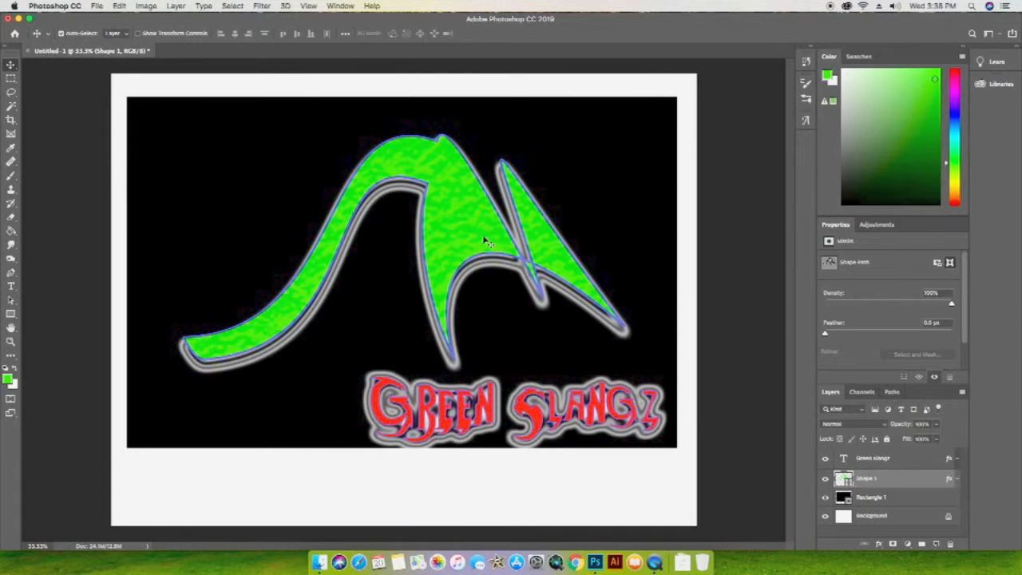
- Free-transform the green shape, rotating it about 145° counter-clockwise, and place it in the left part of the black rectangle
left_click(124, 6)
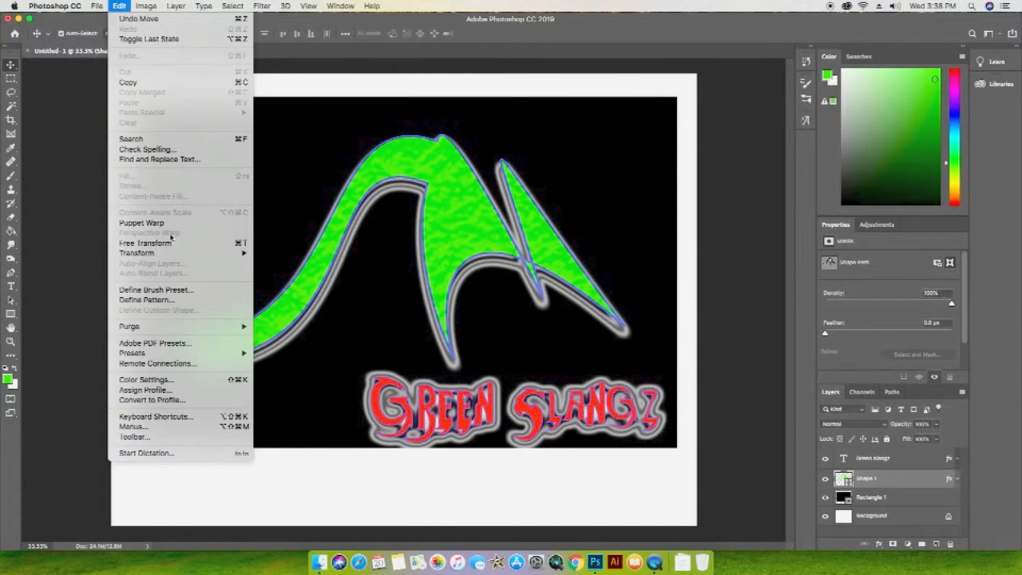
mouse_move(166, 254)
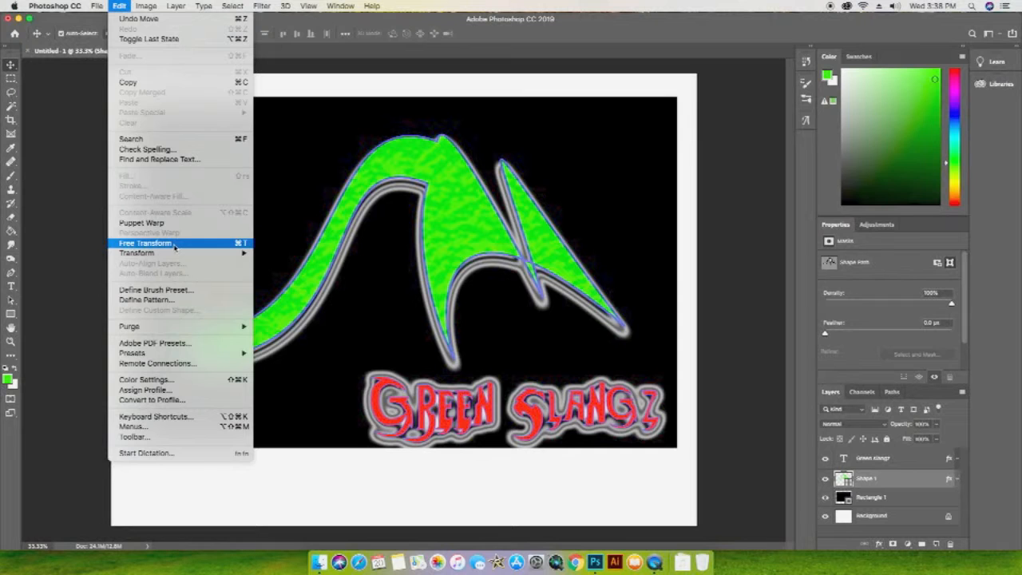
left_click(175, 244)
left_click_drag(637, 119, 291, 321)
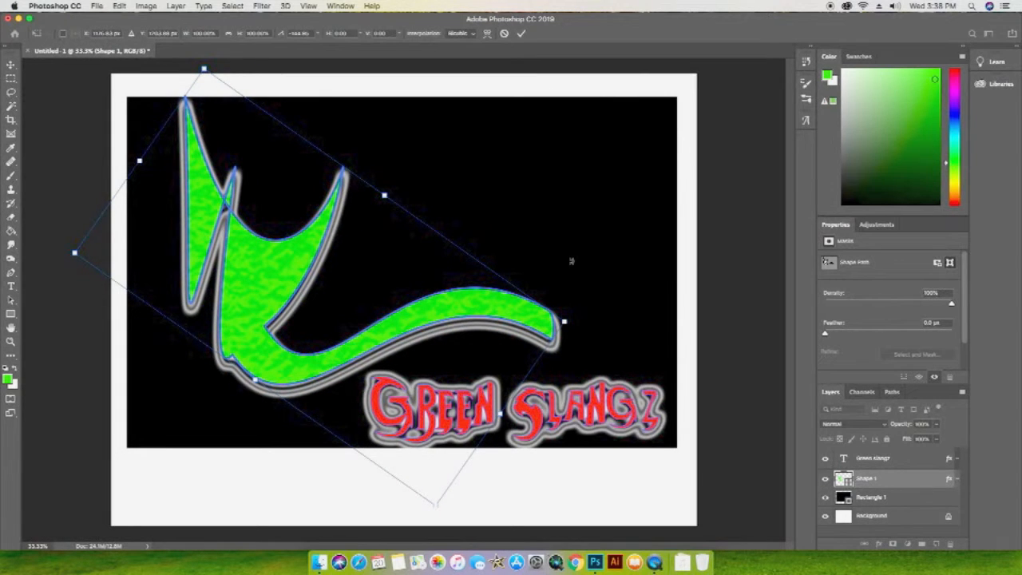
mouse_move(268, 262)
left_mouse_down()
mouse_move(232, 274)
mouse_move(254, 259)
left_mouse_up()
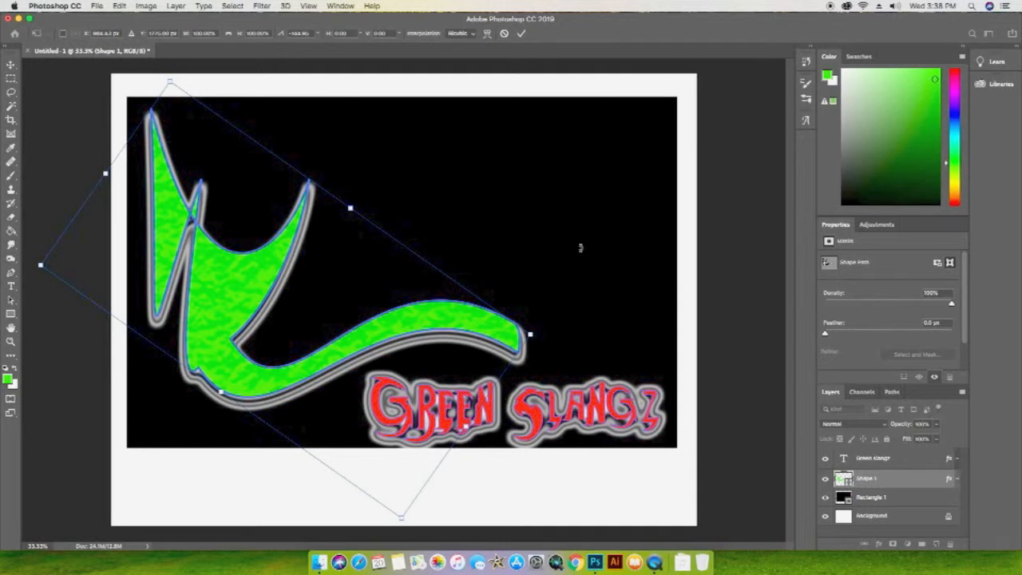
key("Return")
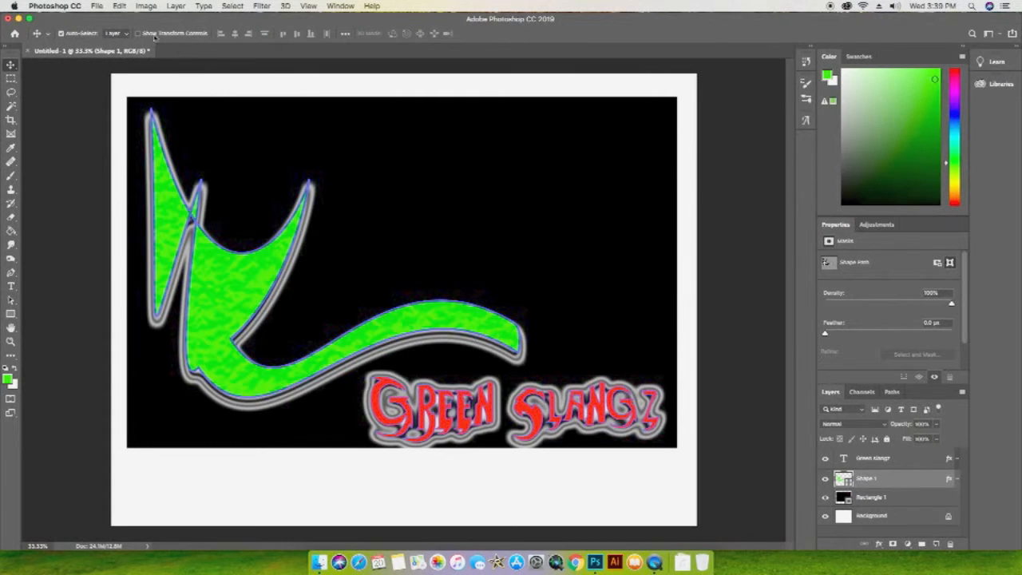
- Save a JPEG copy of the design to the Desktop as "green slangz" with High quality 8 and Baseline ("Standard") format
left_click(96, 6)
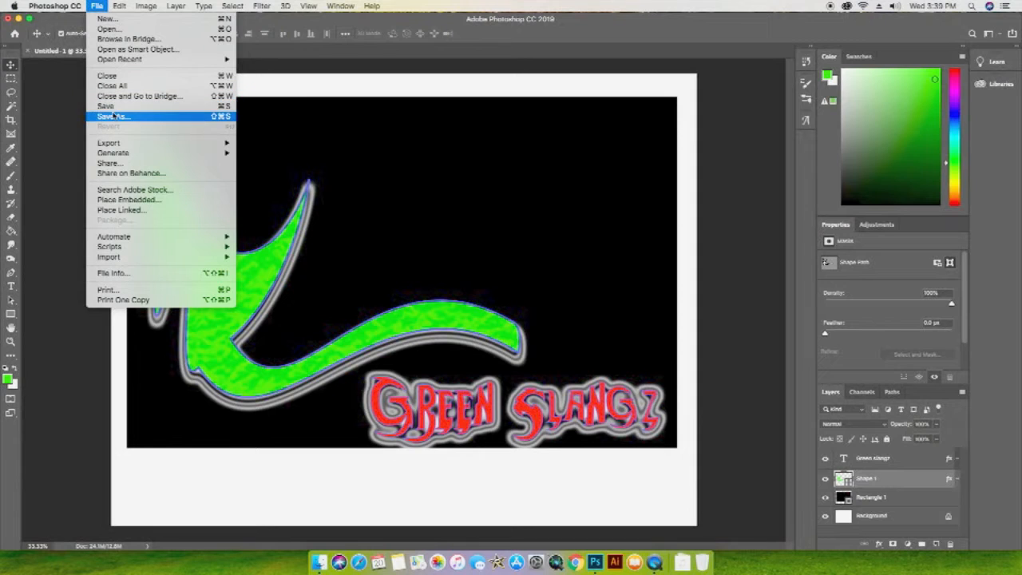
left_click(121, 117)
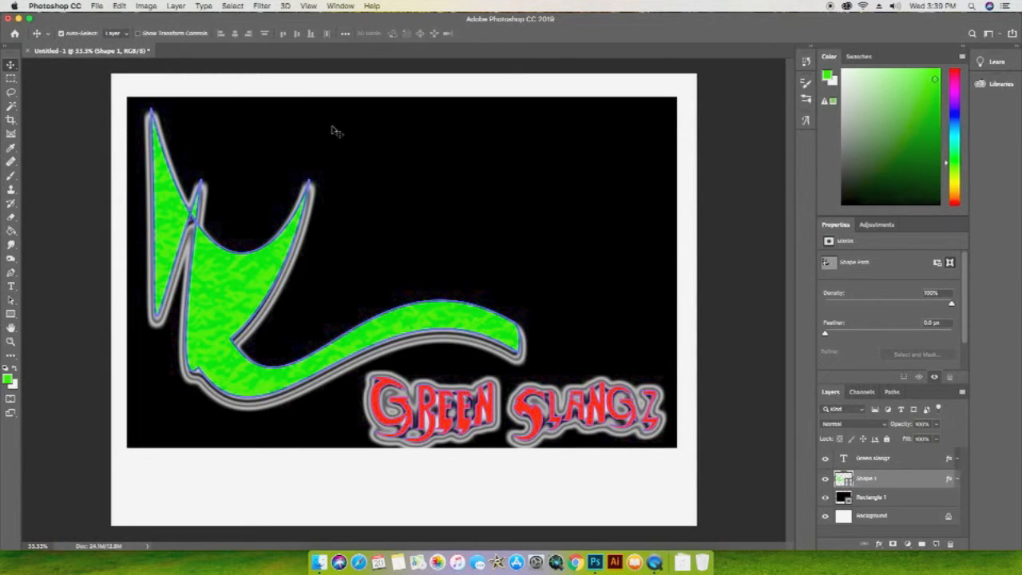
left_click(466, 179)
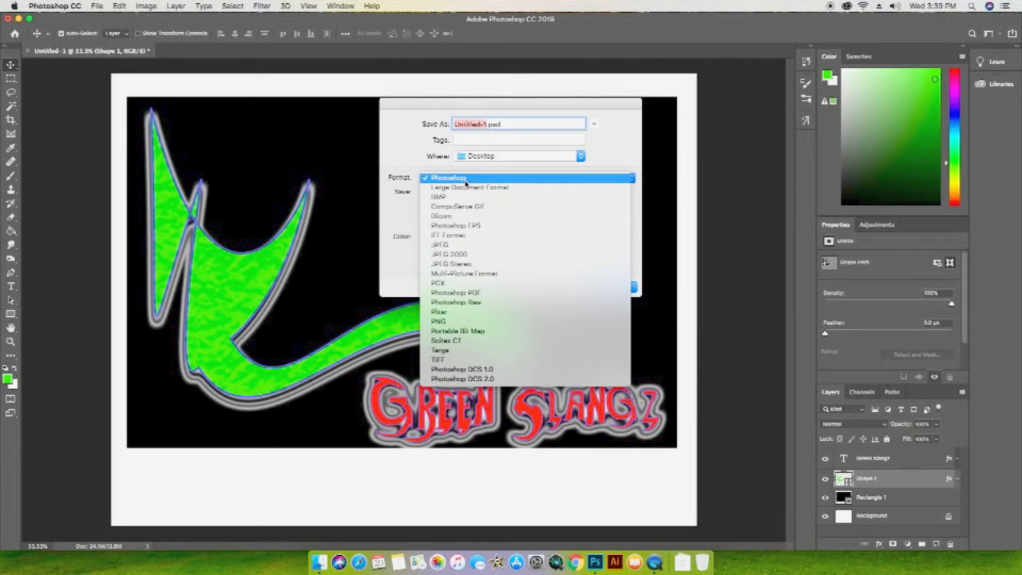
left_click(469, 244)
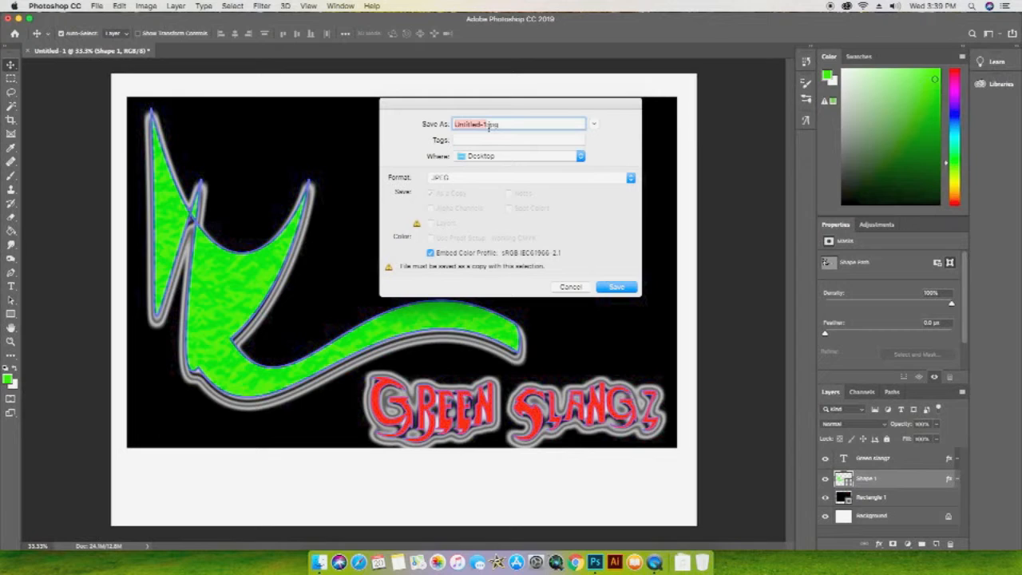
type("green slangz")
left_click(620, 288)
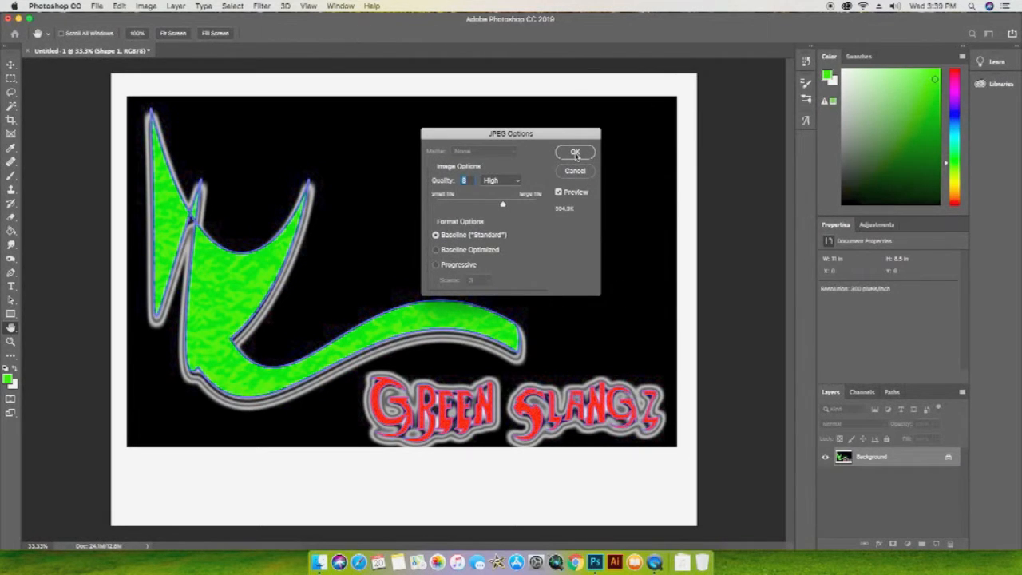
left_click(576, 154)
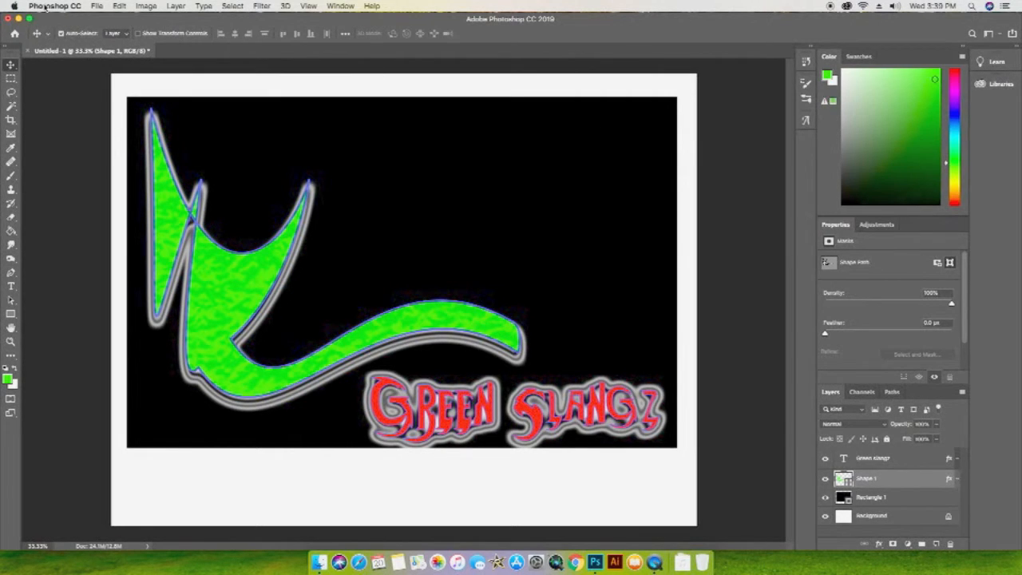
- Minimise Photoshop, view the desktop file green slangz.jpg in Preview, and place its icon beneath the rabbit image on the desktop
left_click(17, 17)
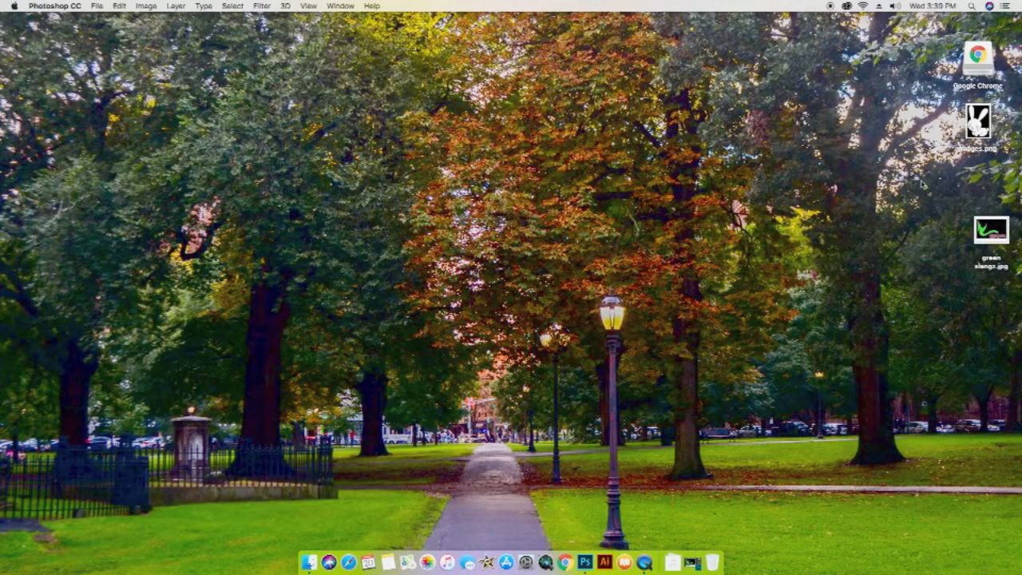
left_click_drag(997, 230, 831, 187)
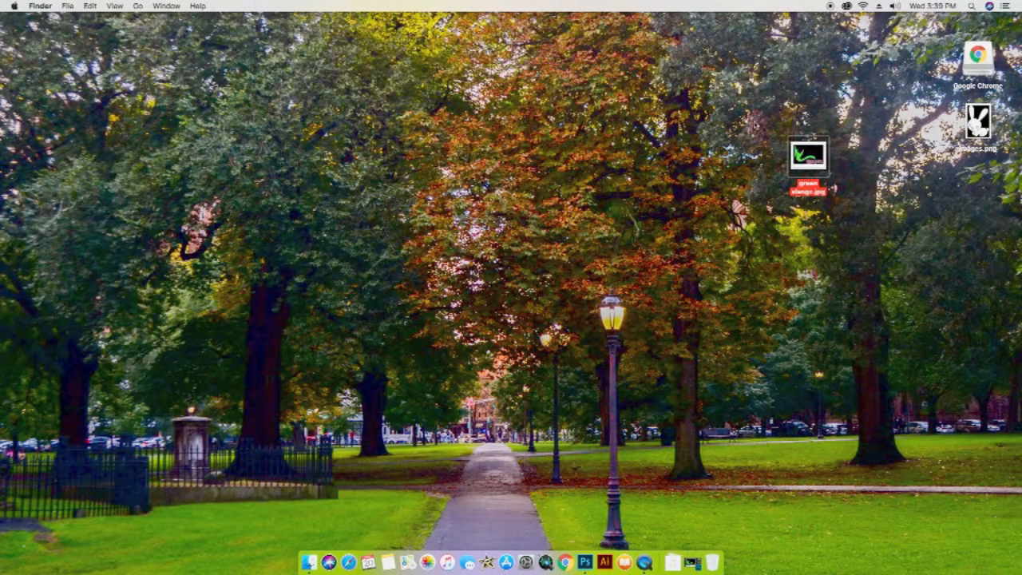
double_click(817, 164)
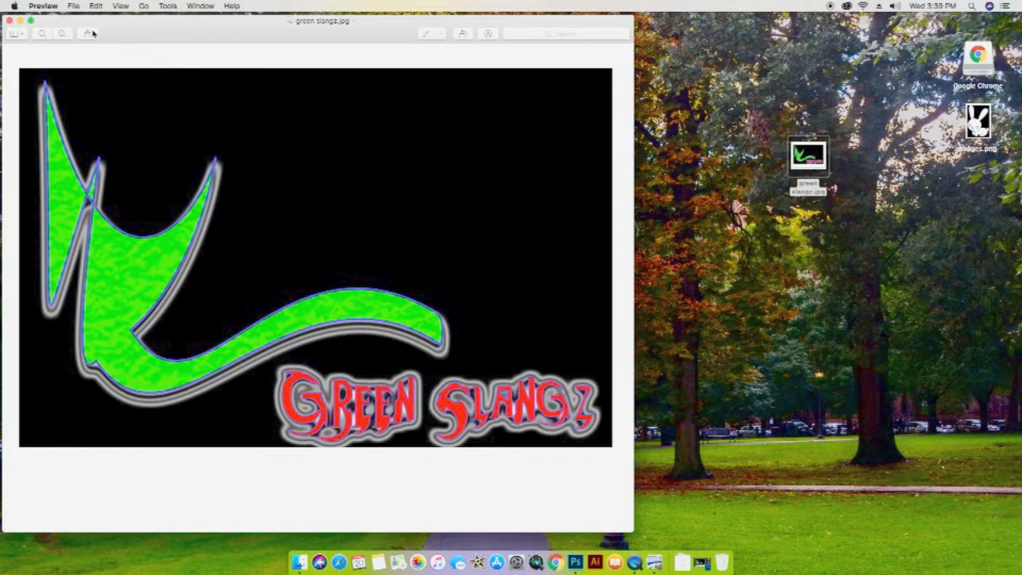
left_click(9, 20)
left_click_drag(803, 150, 931, 180)
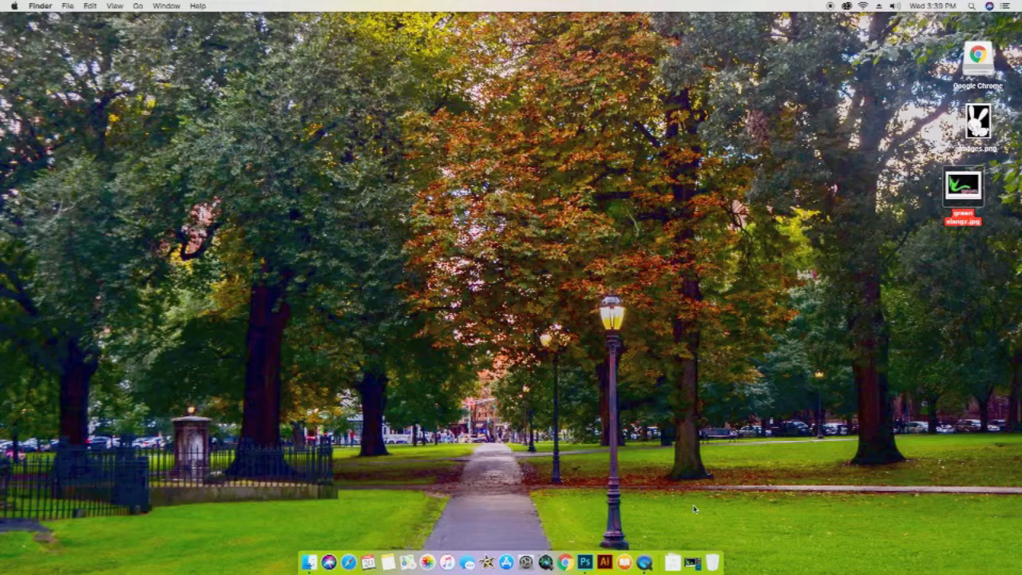